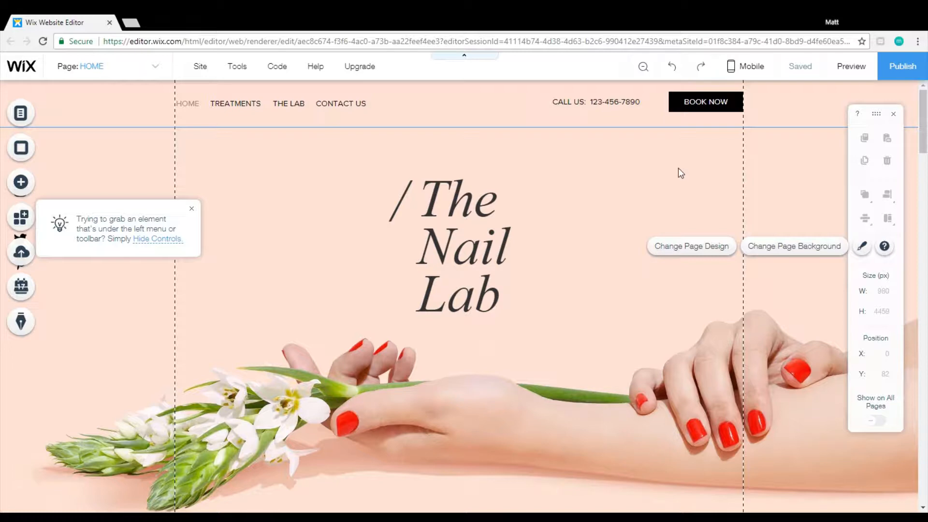
# Open the image settings of the home page's background and set the color behind the image to gray #999999.
pyautogui.click(654, 151)
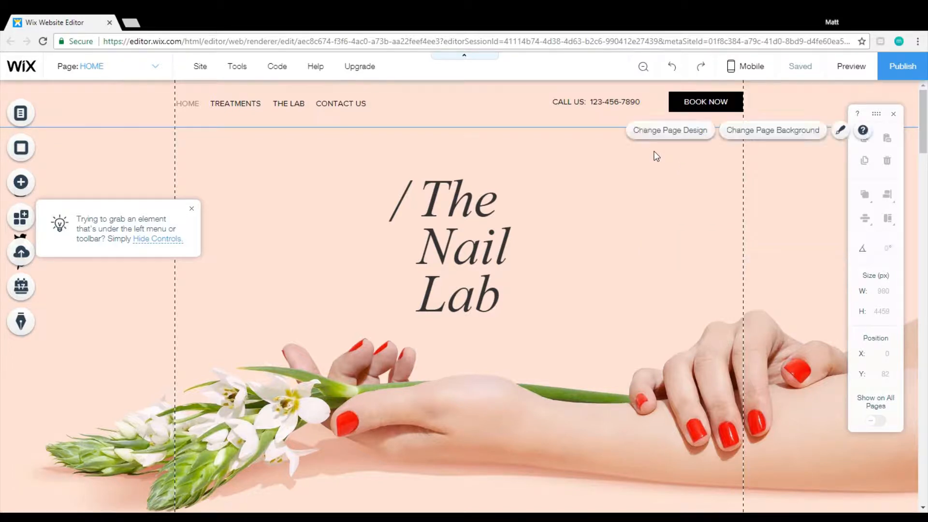
pyautogui.click(192, 210)
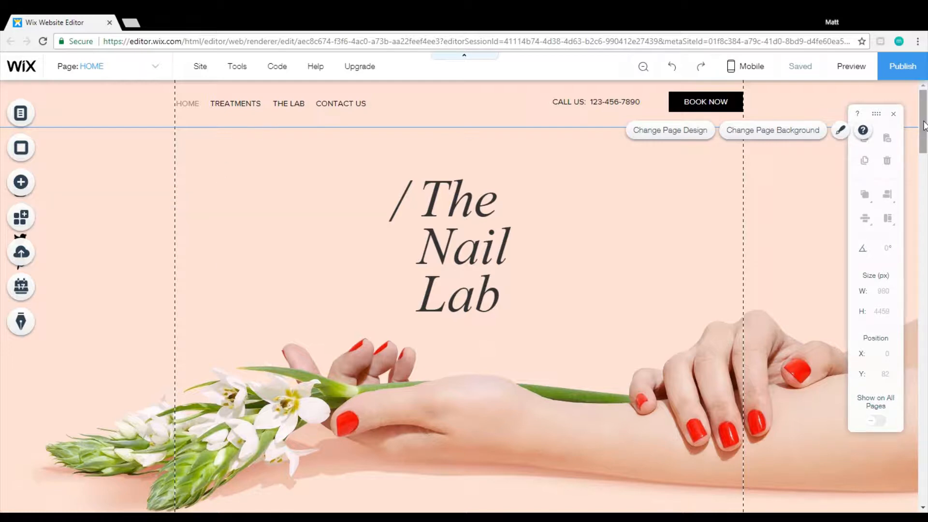
pyautogui.moveTo(924, 126)
pyautogui.mouseDown()
pyautogui.moveTo(925, 206)
pyautogui.moveTo(924, 120)
pyautogui.mouseUp()
pyautogui.click(789, 138)
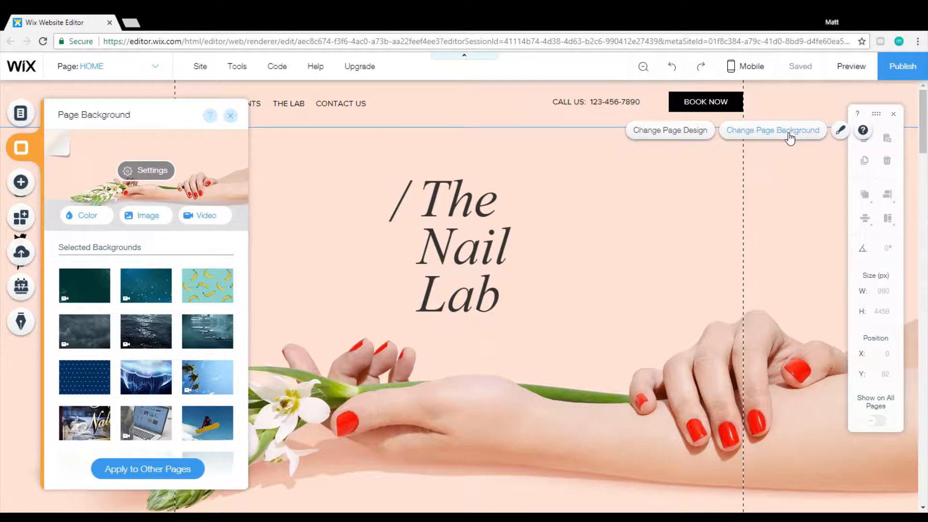
pyautogui.click(135, 181)
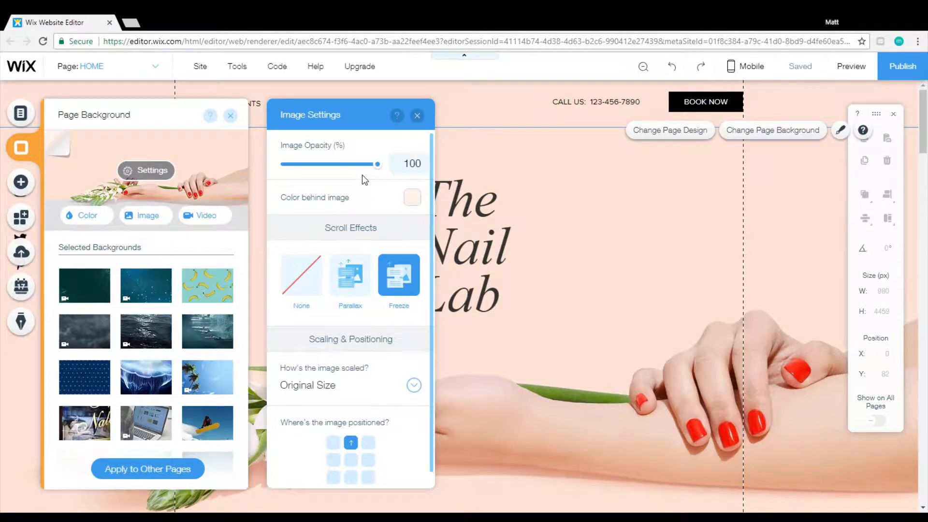
pyautogui.moveTo(381, 172)
pyautogui.mouseDown()
pyautogui.moveTo(315, 173)
pyautogui.moveTo(383, 179)
pyautogui.mouseUp()
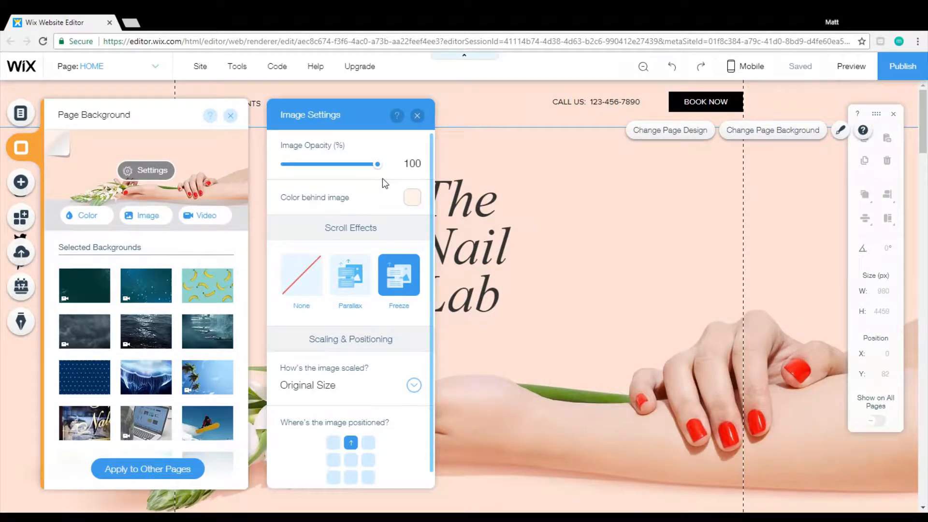
pyautogui.click(412, 197)
pyautogui.click(428, 288)
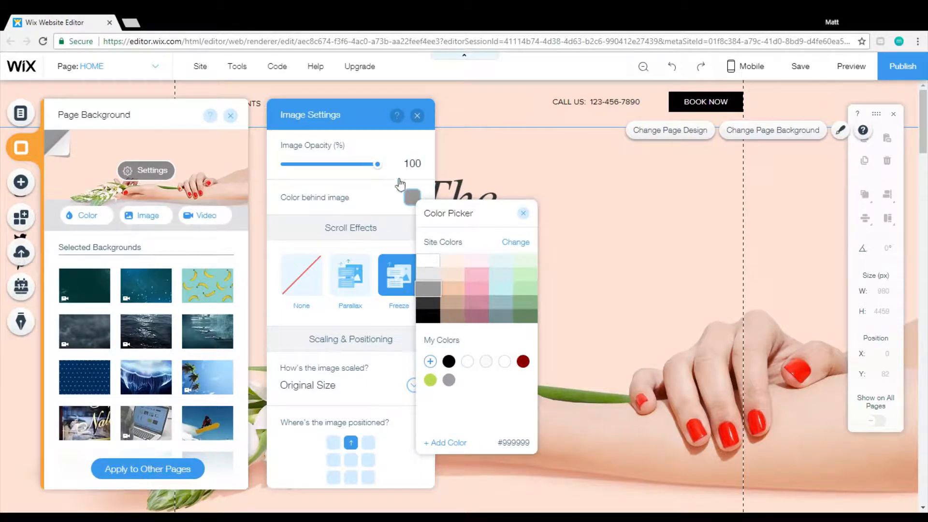
pyautogui.click(523, 213)
# Try the background image at 36% opacity and restore it to 100%.
pyautogui.moveTo(377, 165); pyautogui.dragTo(323, 174)
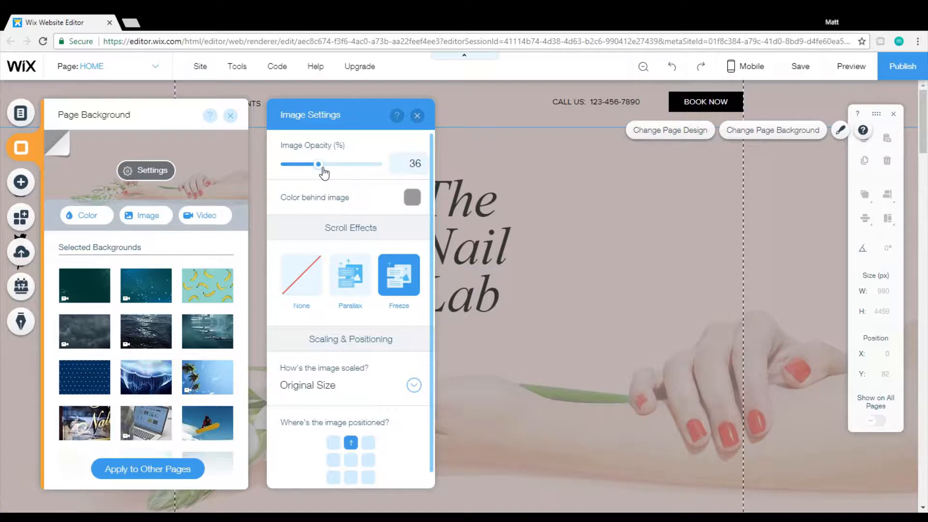
pyautogui.moveTo(324, 174); pyautogui.dragTo(390, 181)
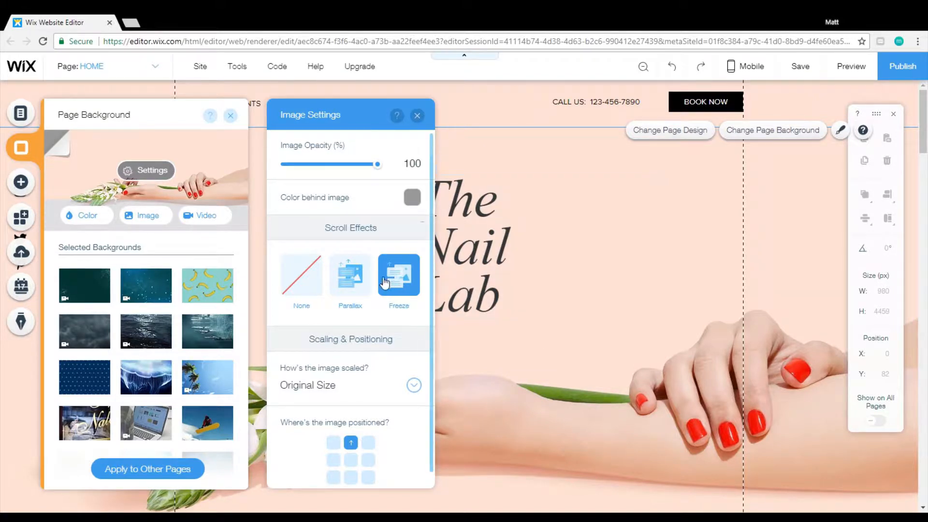
# Set the background image's scroll effect to Parallax and close its image settings.
pyautogui.click(344, 286)
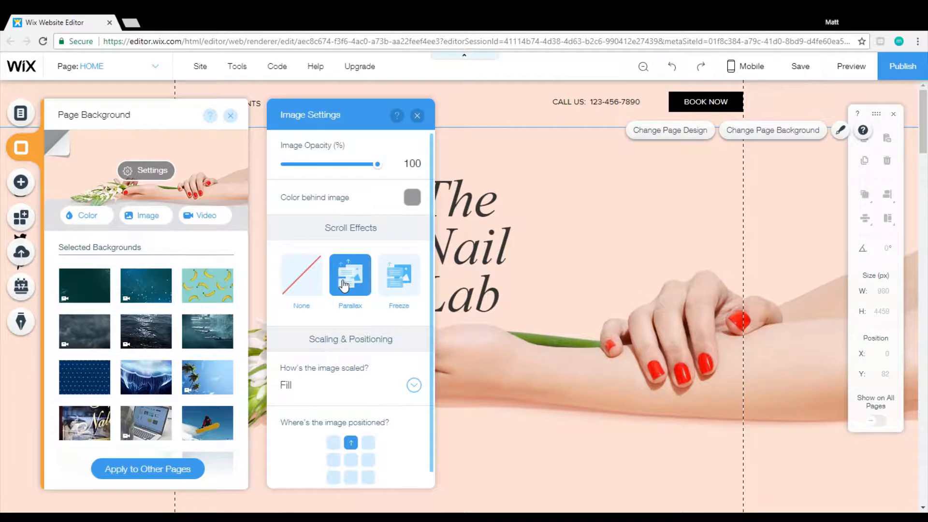
pyautogui.click(418, 116)
pyautogui.scroll(-4, 638, 324)
pyautogui.scroll(4, 639, 324)
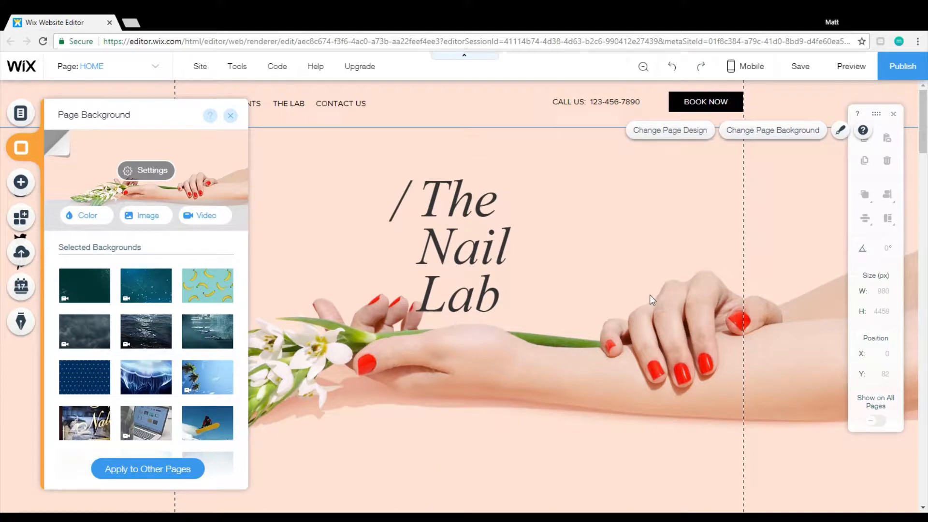
# Preview the site to examine how the background moves against the page content while scrolling, and return to the editor.
pyautogui.click(876, 60)
pyautogui.scroll(-4, 626, 263)
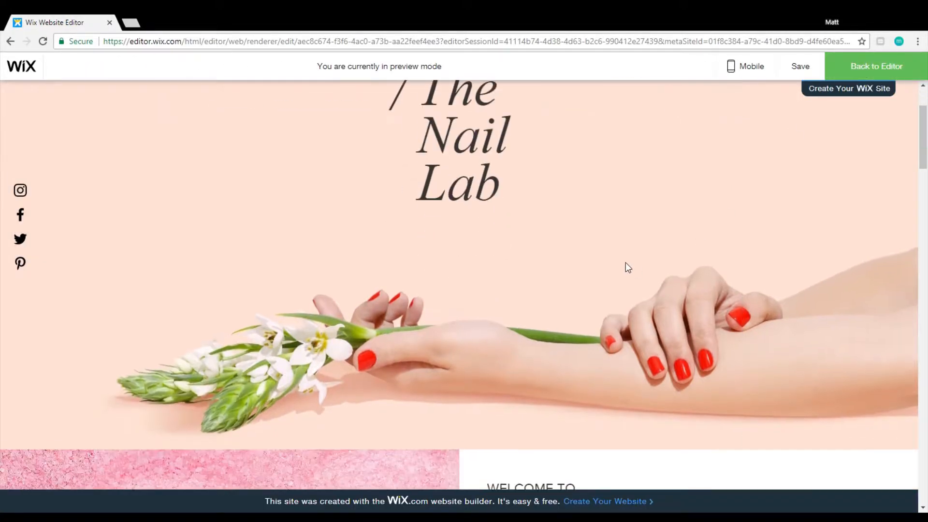
pyautogui.scroll(4, 624, 262)
pyautogui.scroll(-4, 623, 262)
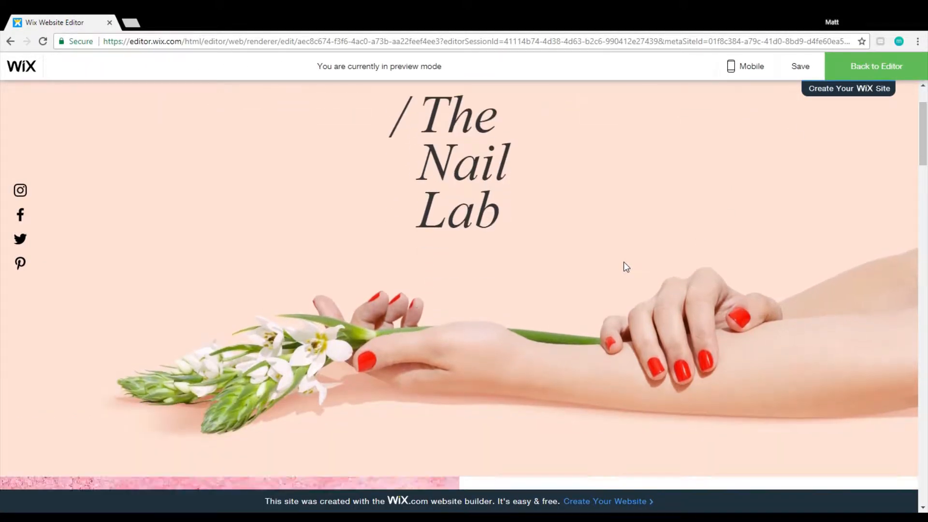
pyautogui.scroll(4, 623, 263)
pyautogui.scroll(-4, 623, 264)
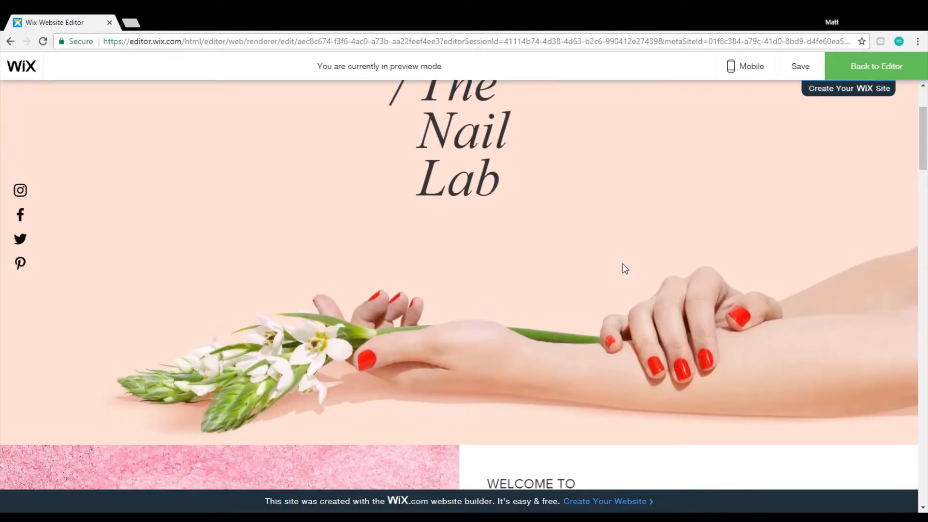
pyautogui.scroll(4, 623, 264)
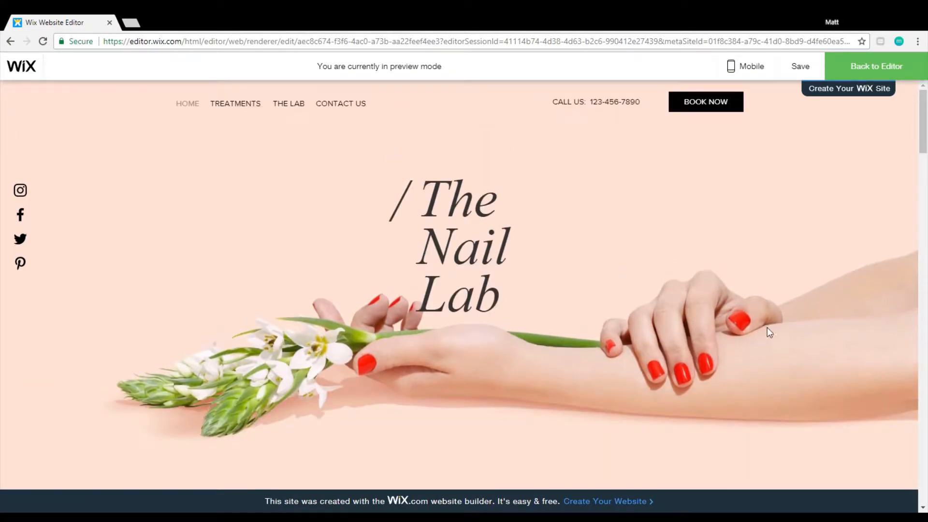
pyautogui.scroll(-4, 674, 370)
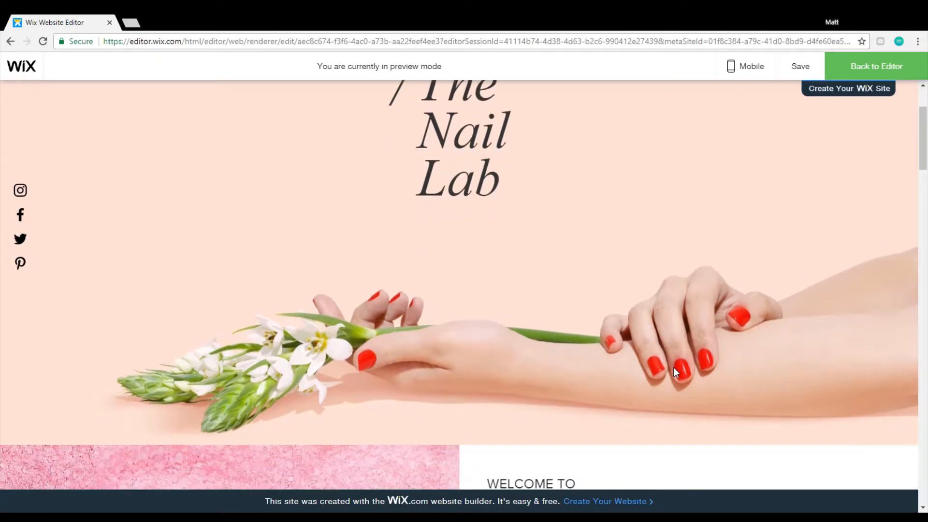
pyautogui.scroll(4, 675, 370)
pyautogui.scroll(-3, 675, 371)
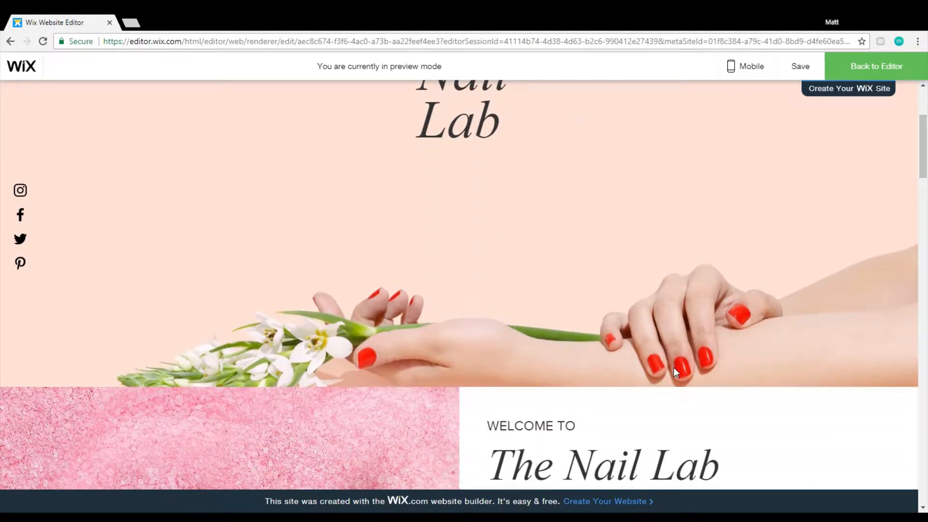
pyautogui.scroll(-3, 676, 358)
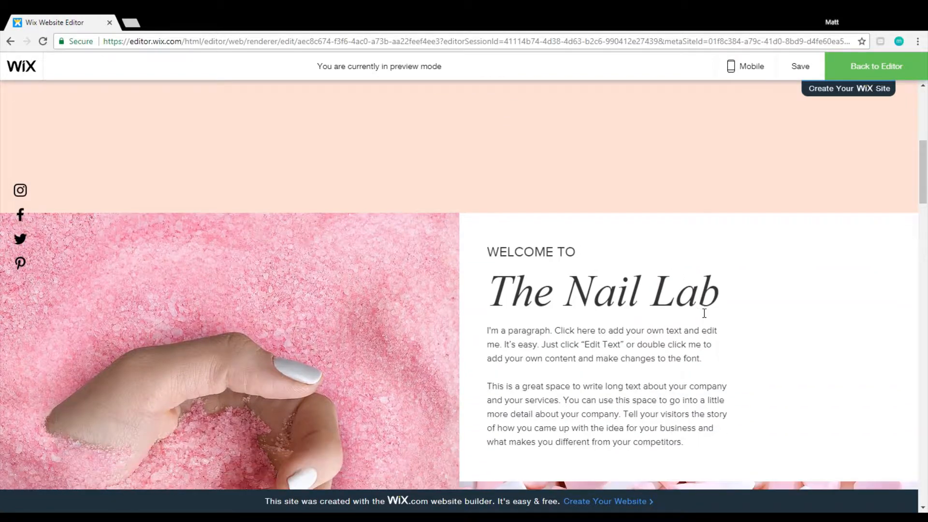
pyautogui.scroll(6, 704, 310)
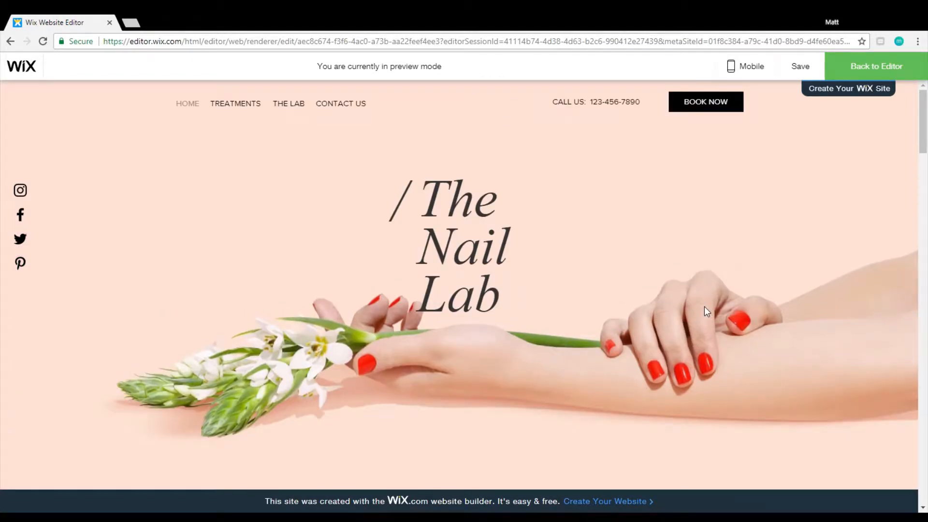
pyautogui.click(852, 70)
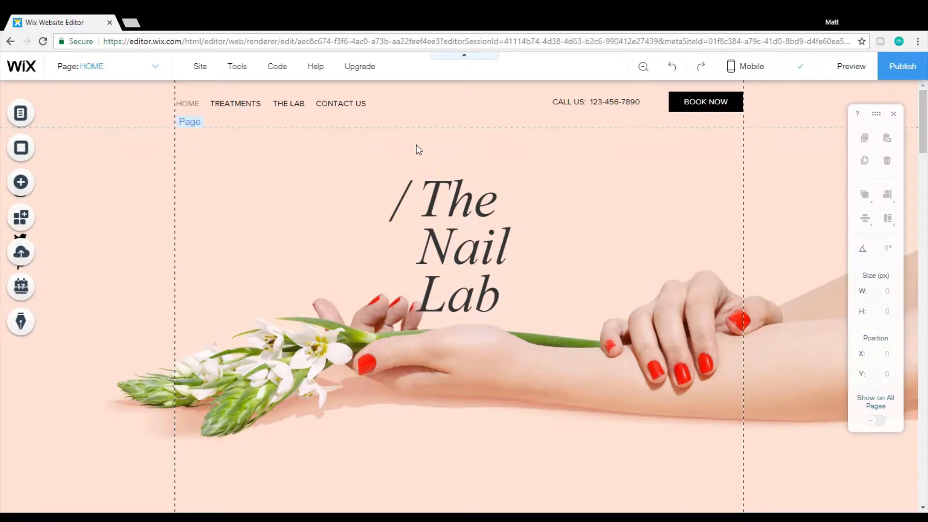
# Set the home page background image's scroll effect to None and check the background behind the sections further down.
pyautogui.click(449, 151)
pyautogui.click(562, 135)
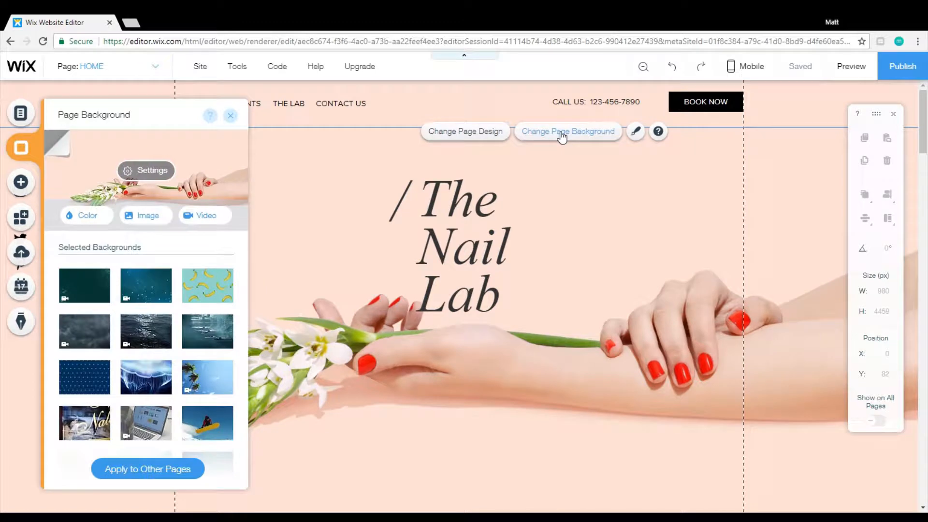
pyautogui.click(153, 176)
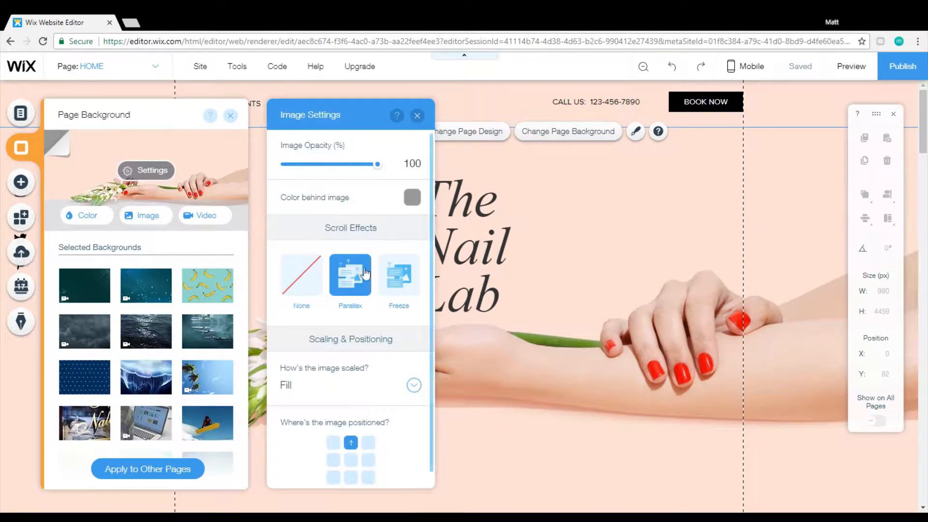
pyautogui.click(314, 286)
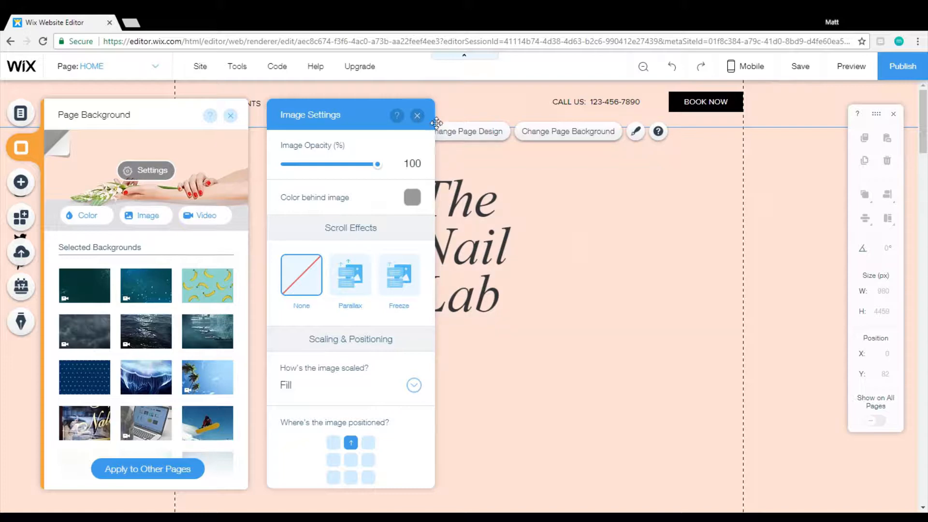
pyautogui.click(651, 325)
pyautogui.scroll(-5, 652, 325)
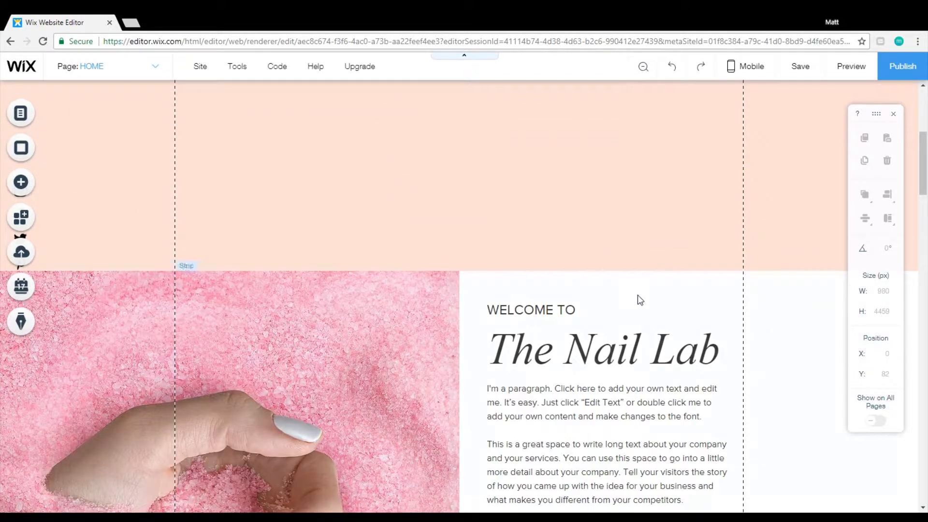
pyautogui.scroll(-2, 550, 343)
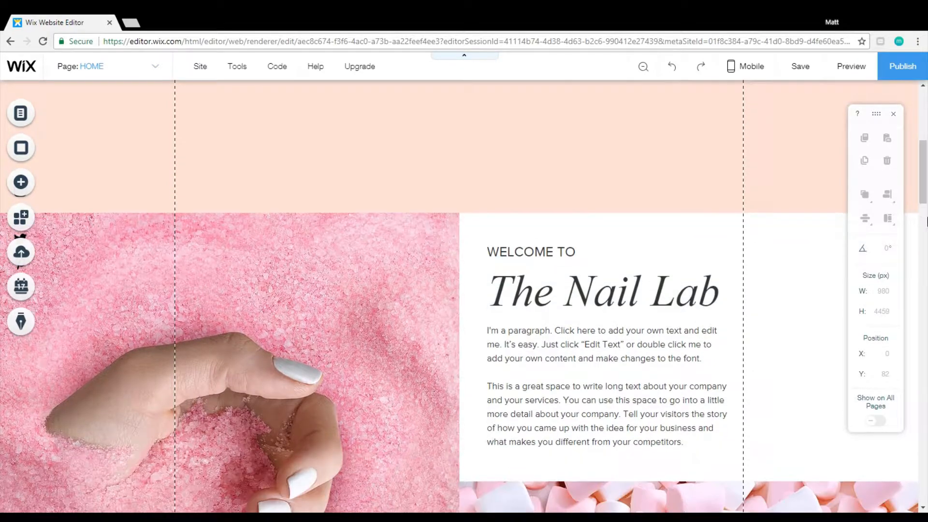
pyautogui.moveTo(923, 186); pyautogui.dragTo(919, 244)
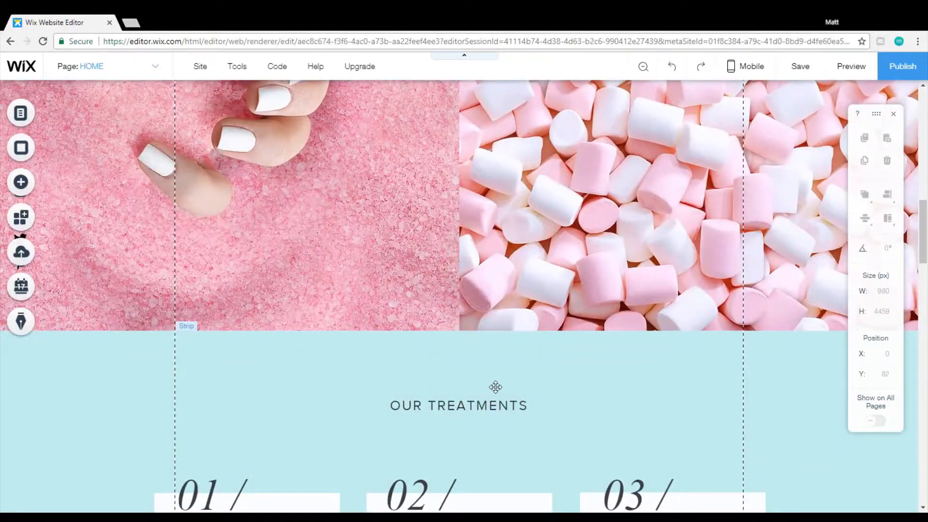
pyautogui.scroll(-15, 495, 387)
pyautogui.scroll(-5, 495, 389)
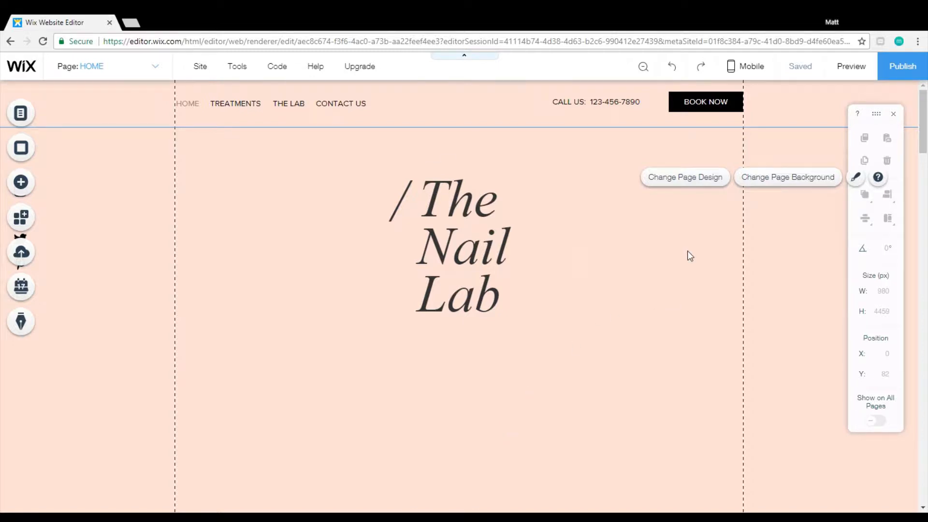
# Reopen the page background's image settings and set the scroll effect to Freeze.
pyautogui.click(767, 186)
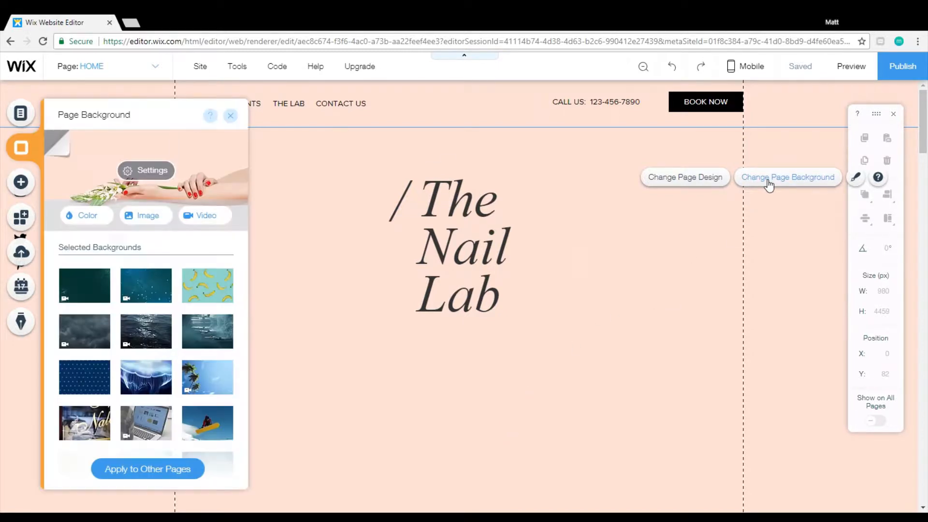
pyautogui.click(164, 179)
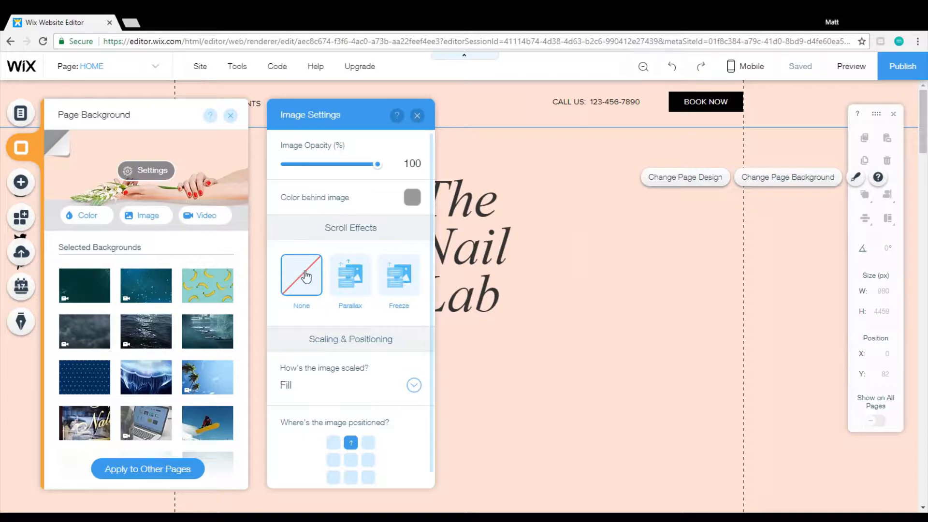
pyautogui.click(396, 283)
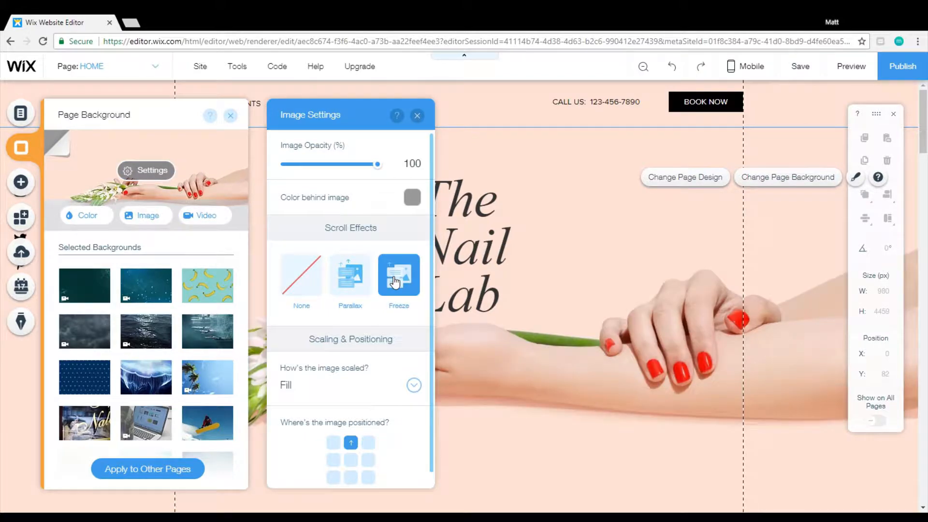
# Try the Tile scaling option on the page background image.
pyautogui.scroll(-1, 391, 342)
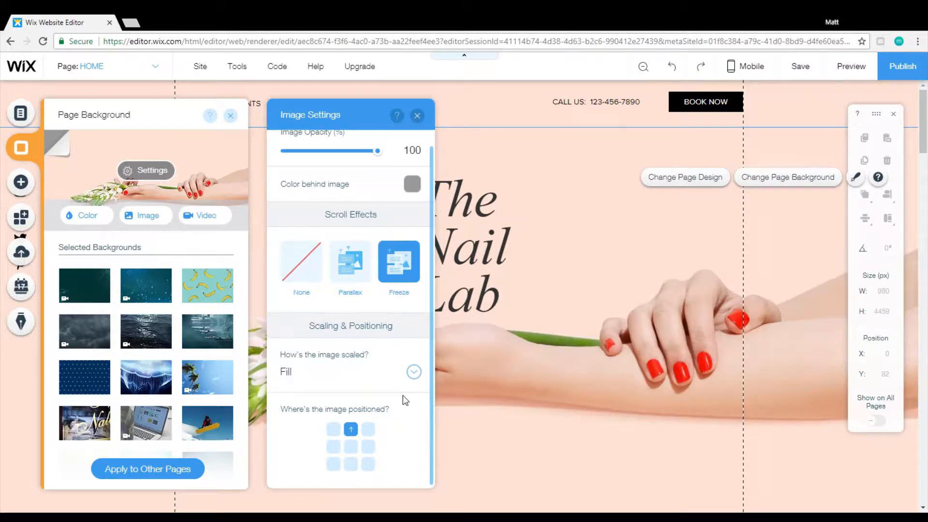
pyautogui.click(419, 371)
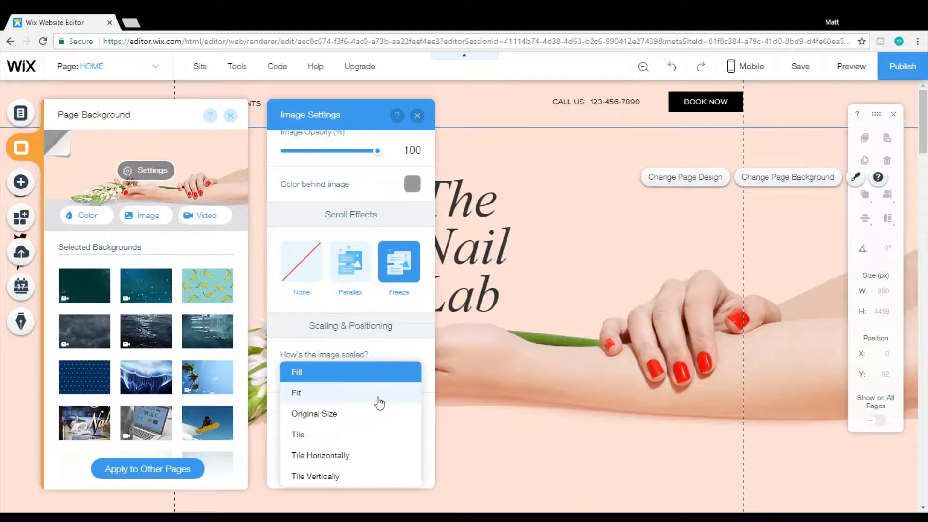
pyautogui.click(370, 436)
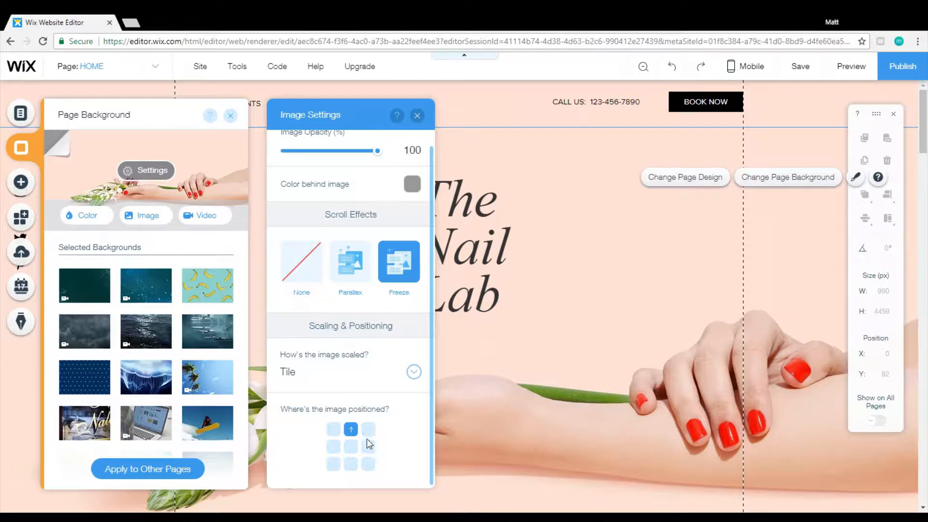
# Try the Original Size scaling on the page background image, and set the scaling to Fill.
pyautogui.click(415, 373)
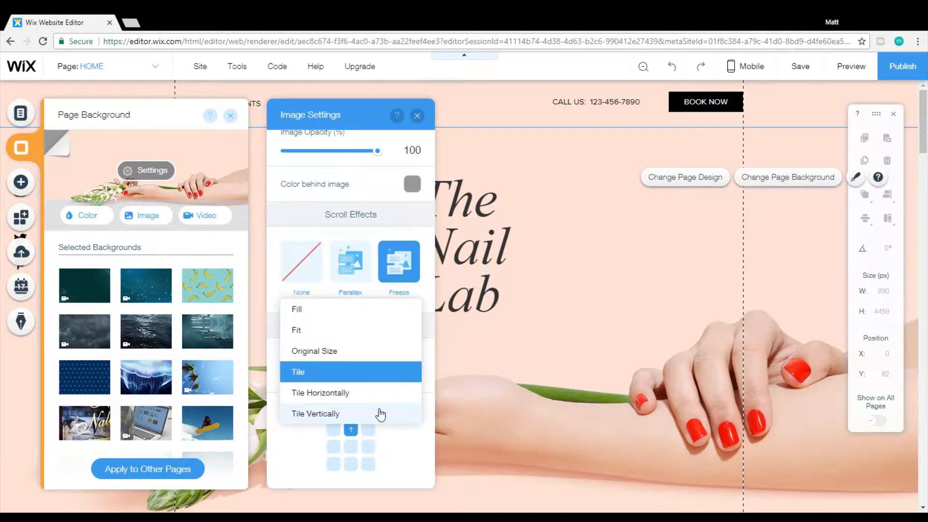
pyautogui.click(378, 348)
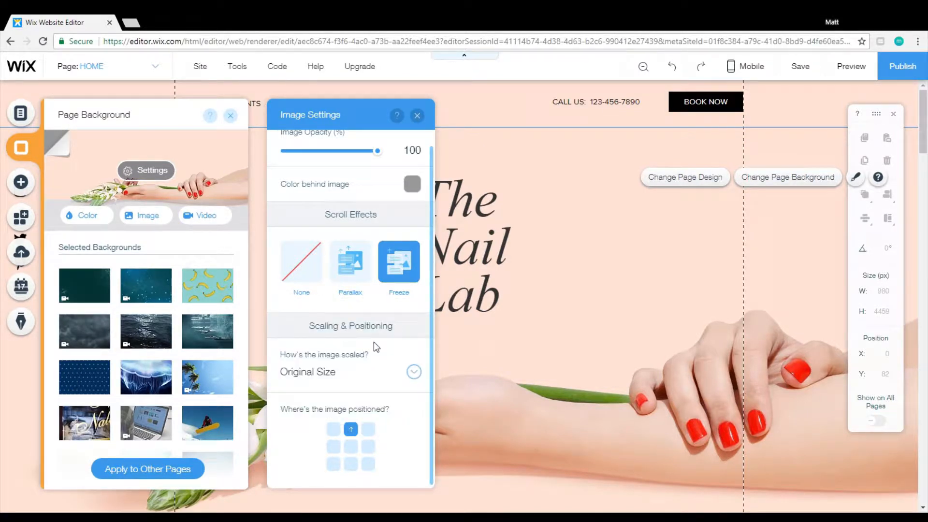
pyautogui.click(416, 374)
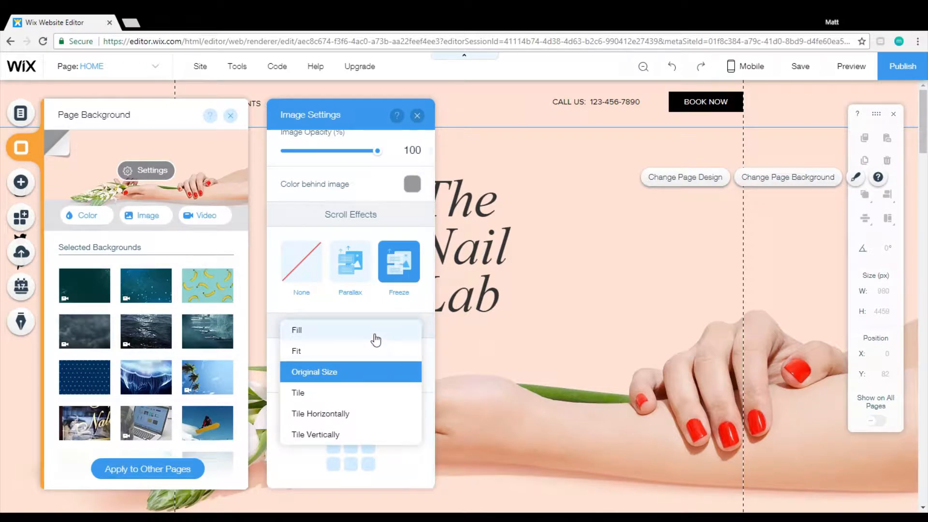
pyautogui.click(371, 333)
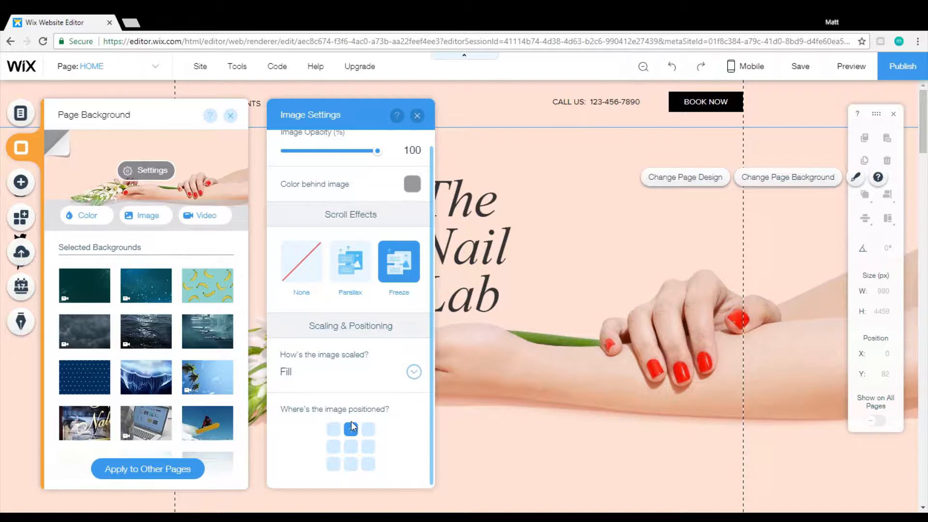
# Try the top, center and bottom positions for the background image, ending with bottom center, and close the image settings.
pyautogui.click(334, 430)
pyautogui.click(351, 429)
pyautogui.click(369, 430)
pyautogui.click(353, 430)
pyautogui.click(351, 447)
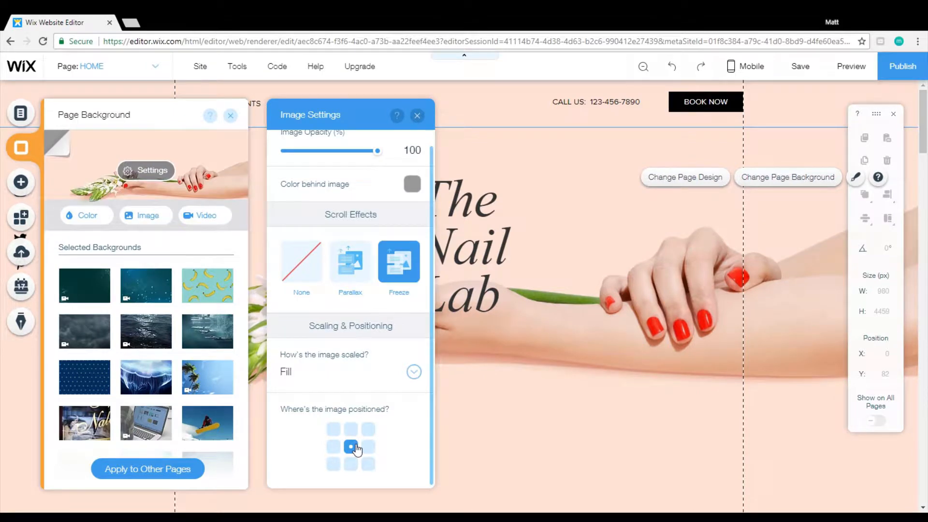
pyautogui.click(352, 464)
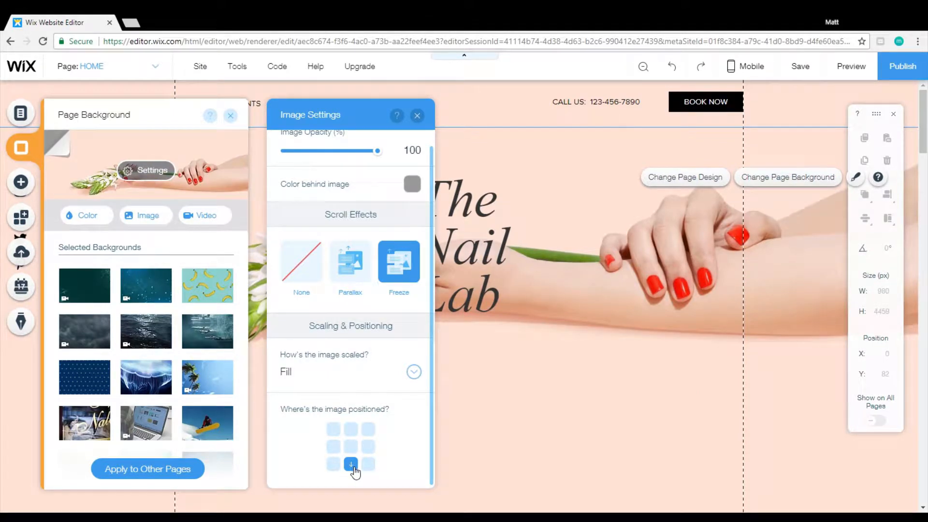
pyautogui.click(352, 451)
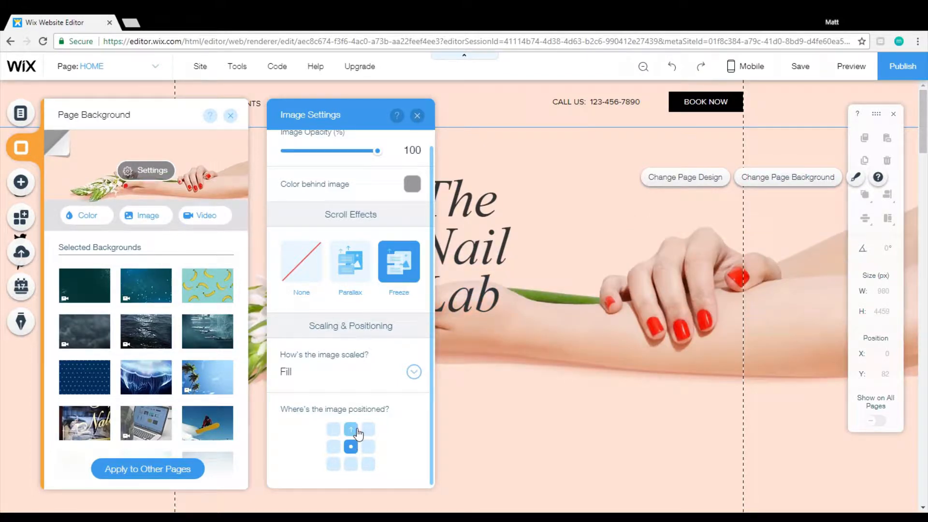
pyautogui.click(357, 433)
pyautogui.click(352, 465)
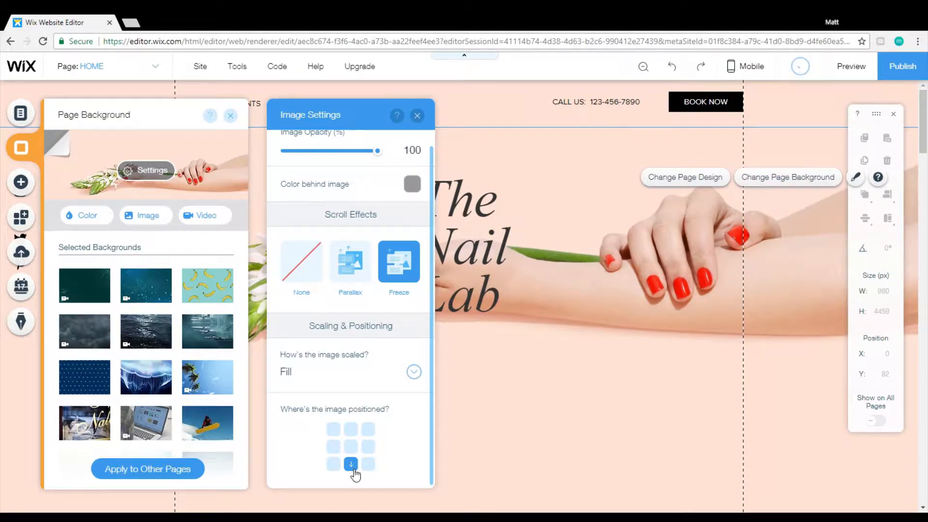
pyautogui.click(417, 116)
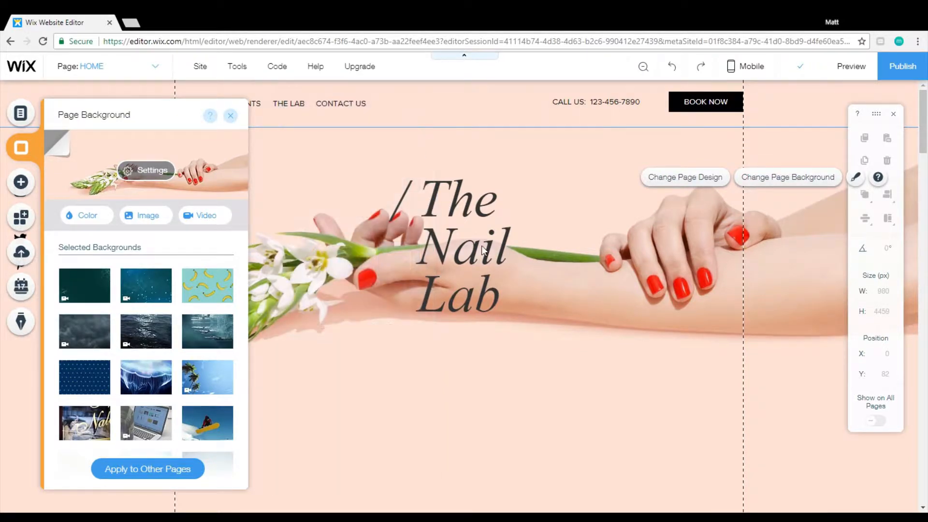
# Check how the frozen background image sits behind the header and welcome section while moving through the page.
pyautogui.scroll(-2, 594, 349)
pyautogui.scroll(-3, 594, 345)
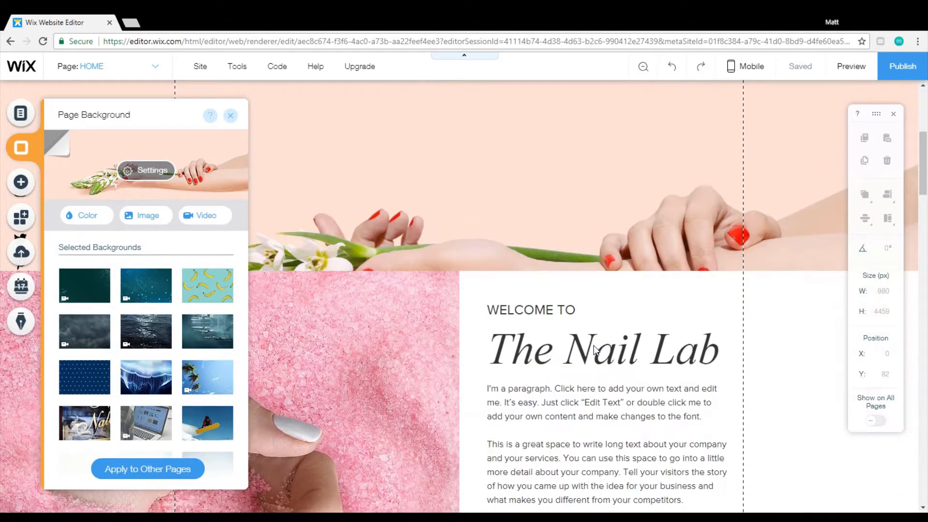
pyautogui.scroll(6, 594, 345)
pyautogui.scroll(-4, 594, 347)
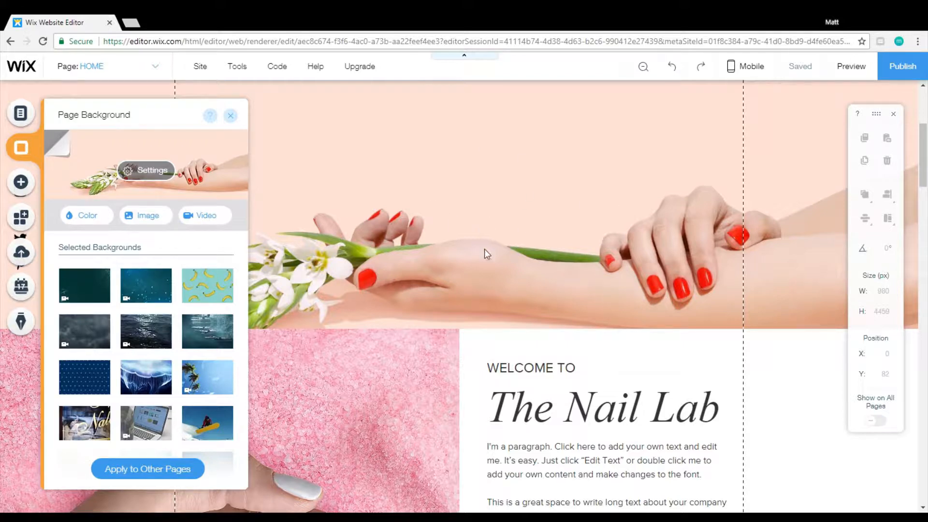
pyautogui.scroll(4, 489, 256)
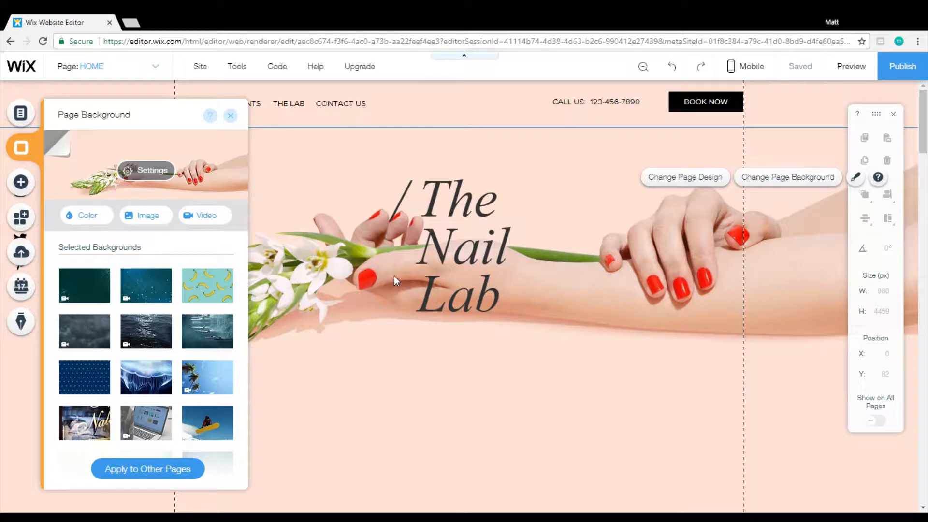
# Reopen the background's image settings, set the image position to top center, and close the settings.
pyautogui.click(153, 170)
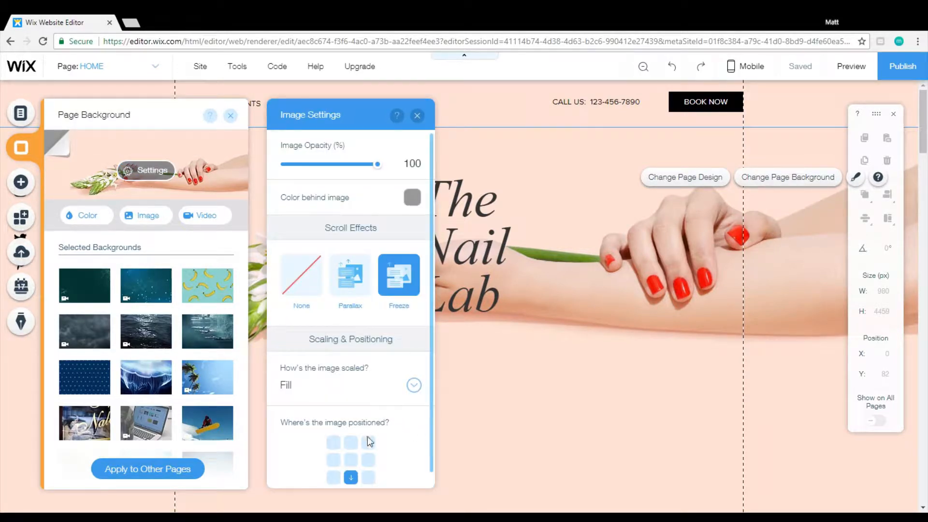
pyautogui.click(352, 447)
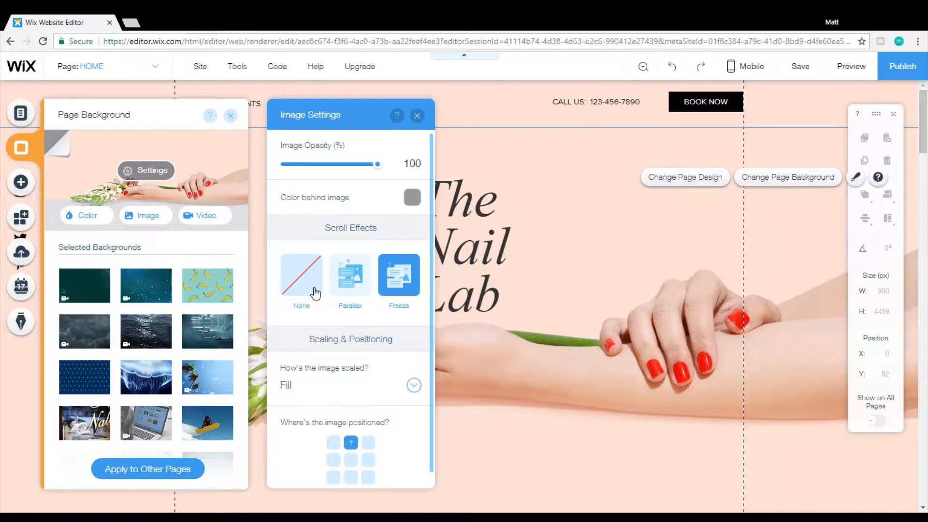
pyautogui.click(417, 116)
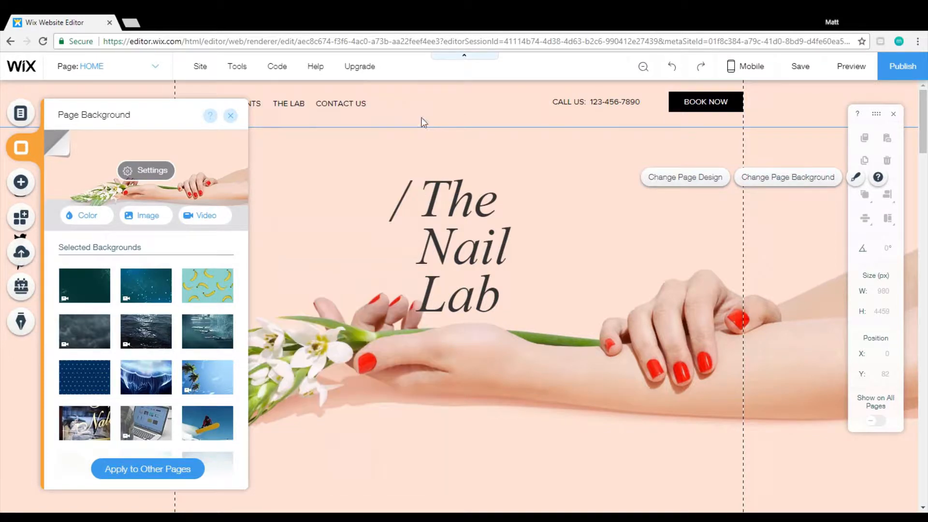
# Open the background image chooser and look through the My Images, Social Images, Free from Wix and Shutterstock sources.
pyautogui.click(158, 223)
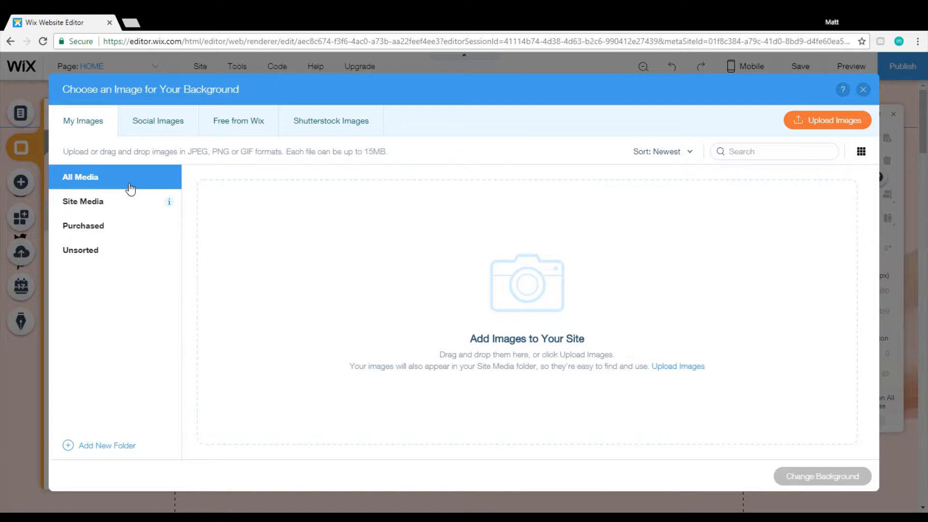
pyautogui.click(147, 133)
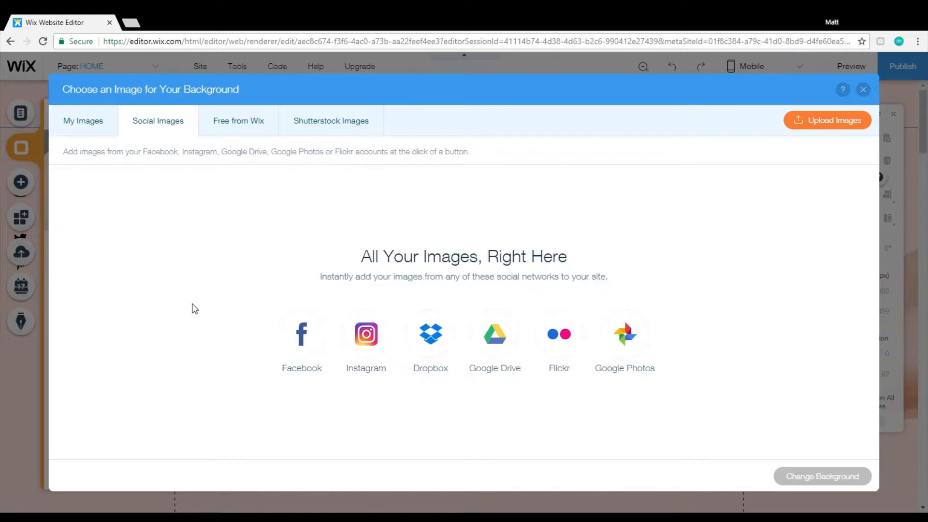
pyautogui.click(259, 136)
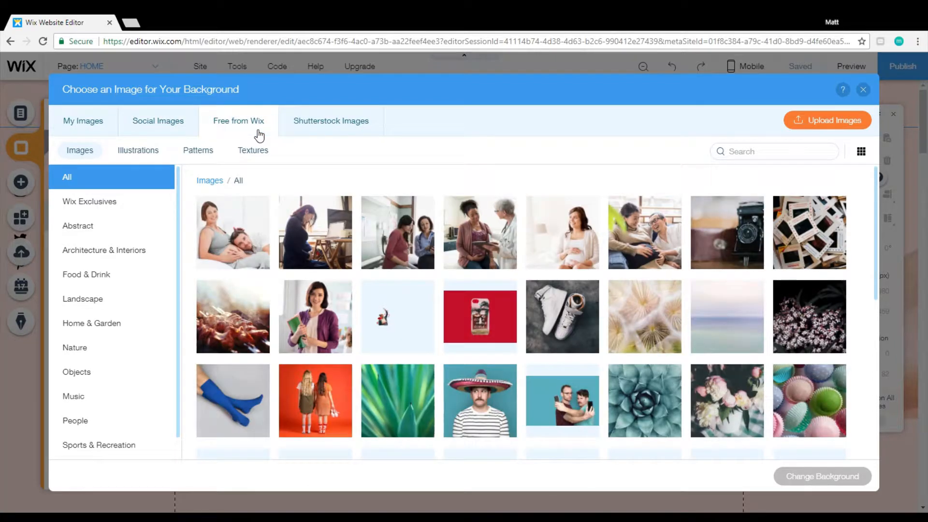
pyautogui.click(332, 129)
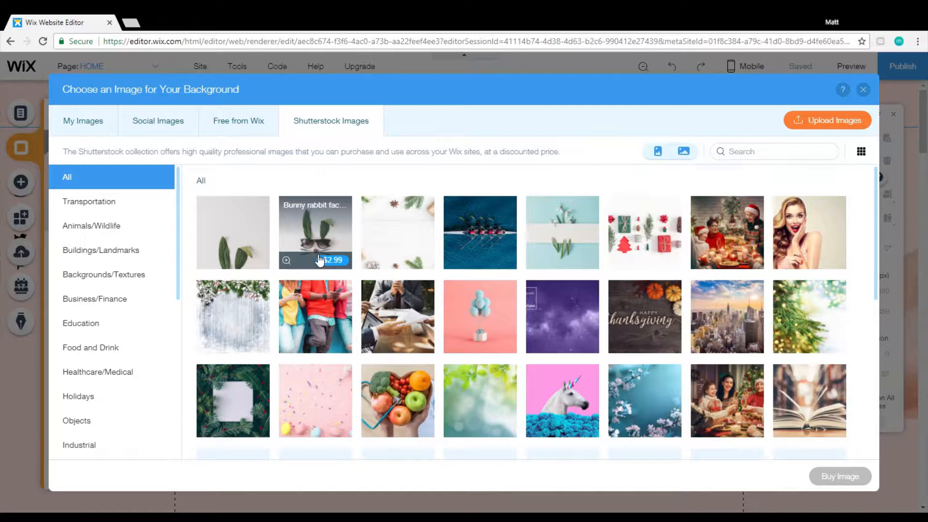
# Preview the first four Shutterstock images, from the bunny rabbit ears to the women's rowing team, with their prices.
pyautogui.moveTo(255, 222)
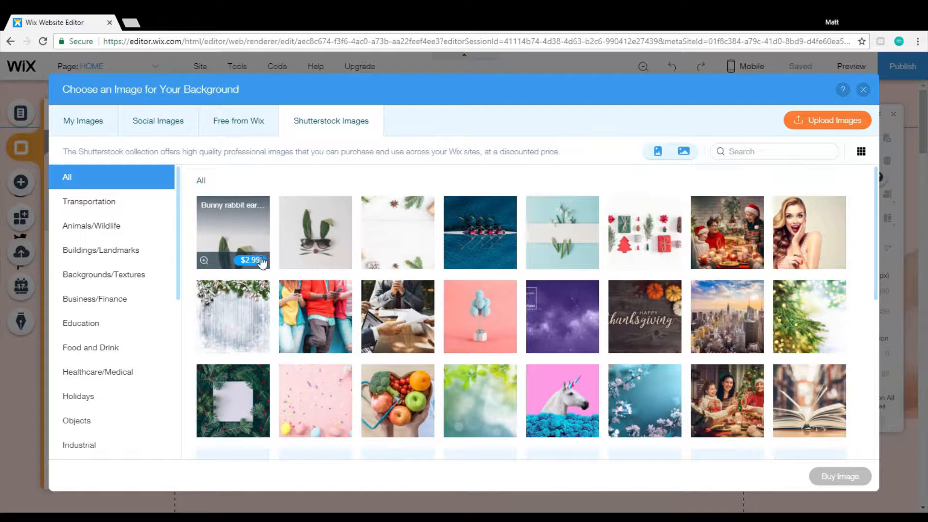
pyautogui.moveTo(204, 262)
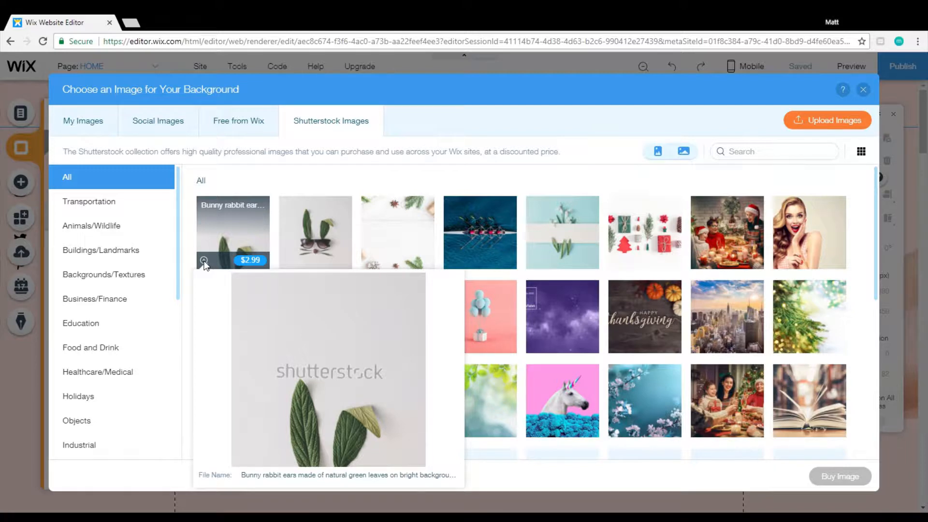
pyautogui.moveTo(287, 262)
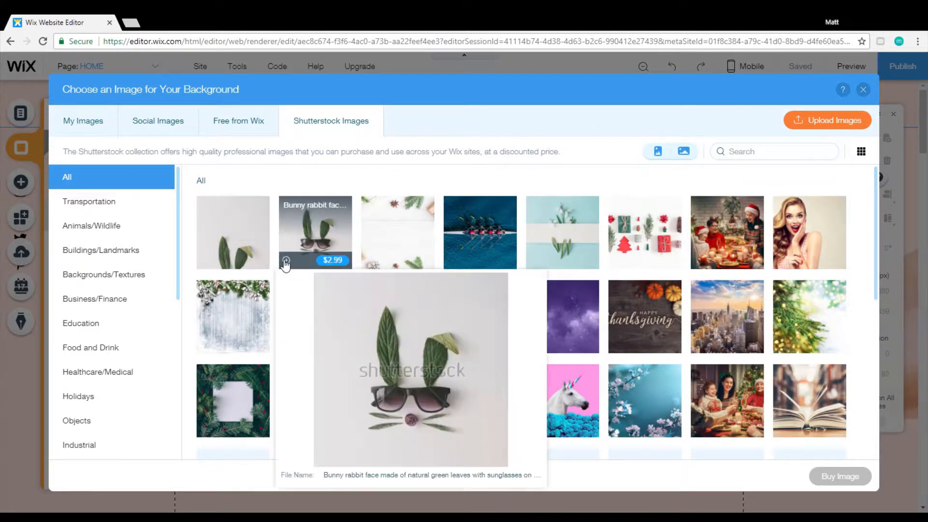
pyautogui.moveTo(372, 263)
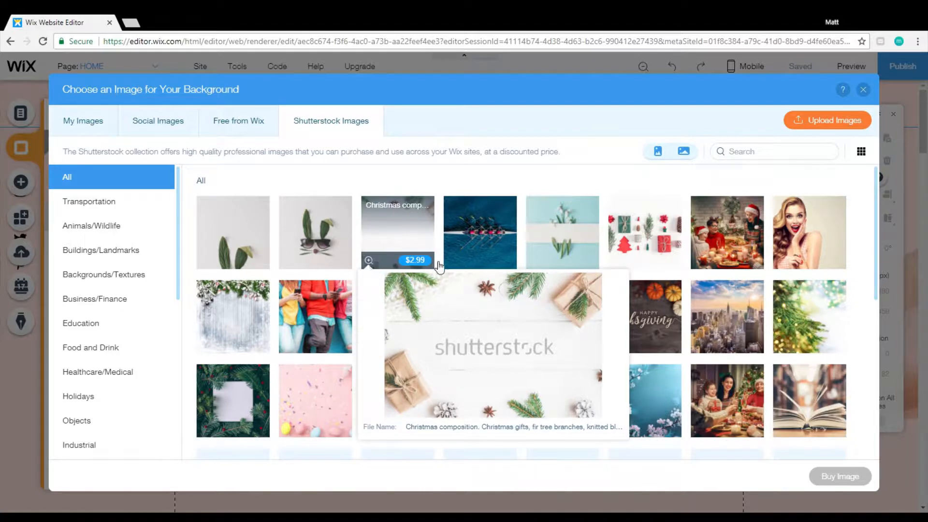
pyautogui.moveTo(451, 262)
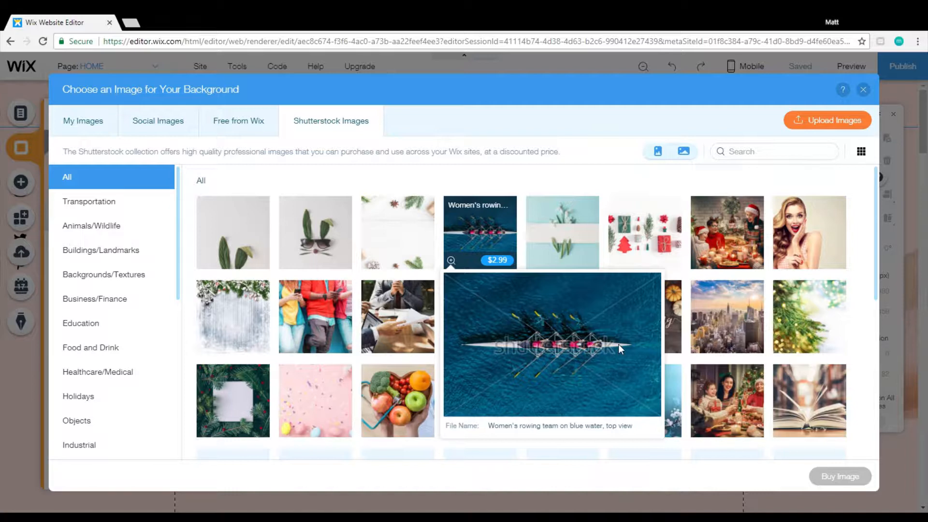
# Search the Free from Wix images for "spa" and look through the matching pictures.
pyautogui.click(254, 124)
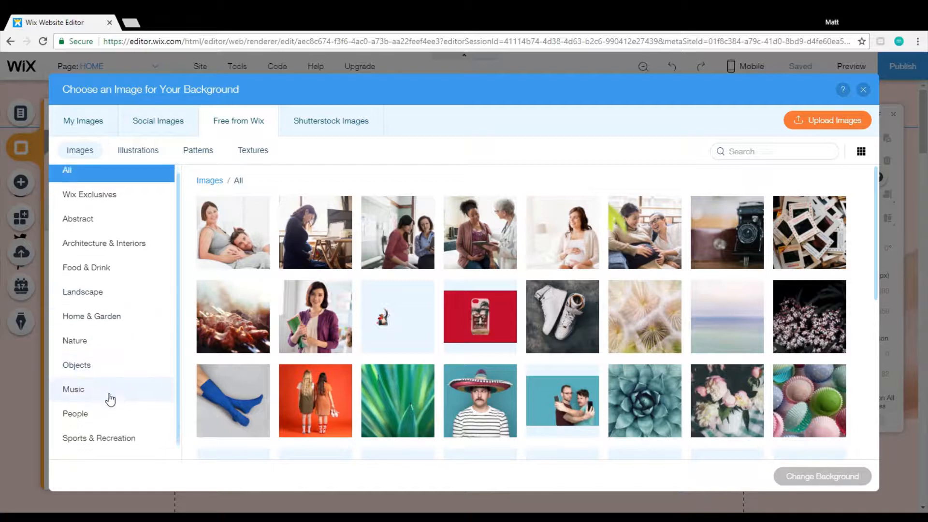
pyautogui.scroll(-1, 107, 397)
pyautogui.click(758, 153)
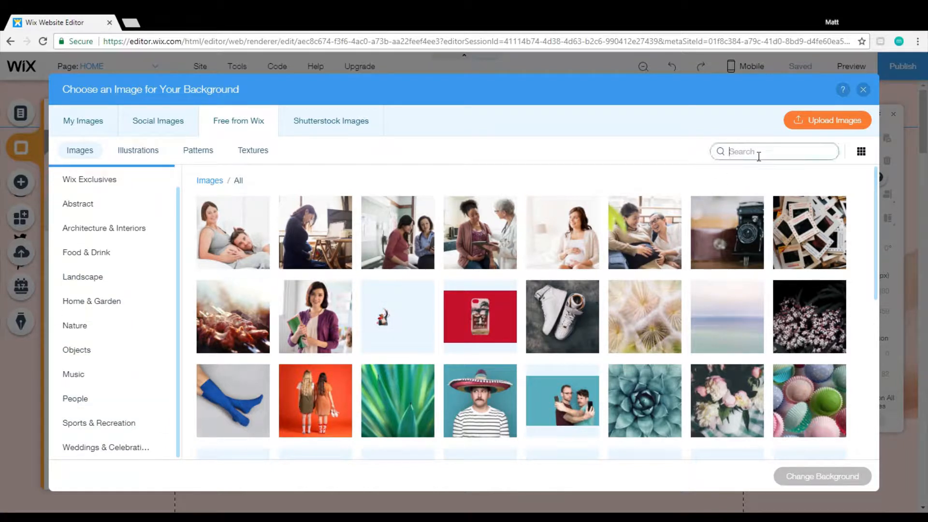
pyautogui.write('spa')
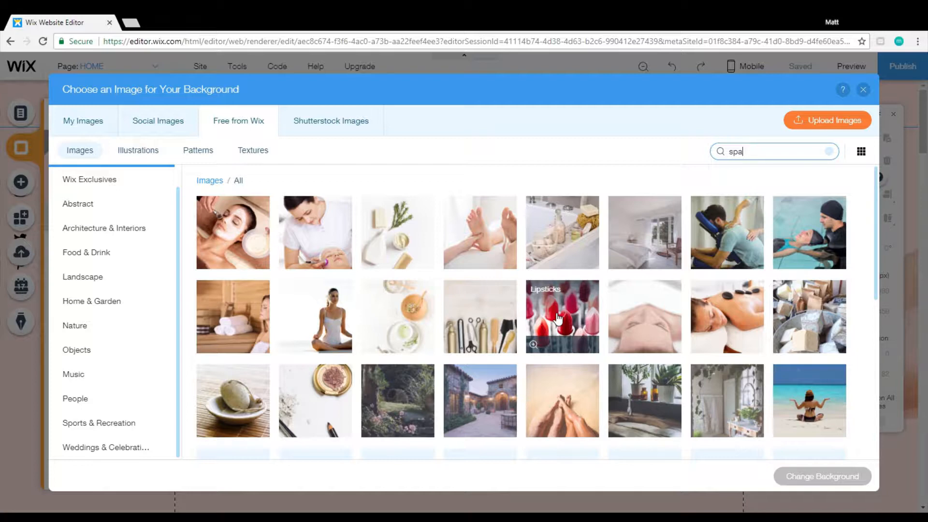
pyautogui.scroll(-5, 558, 319)
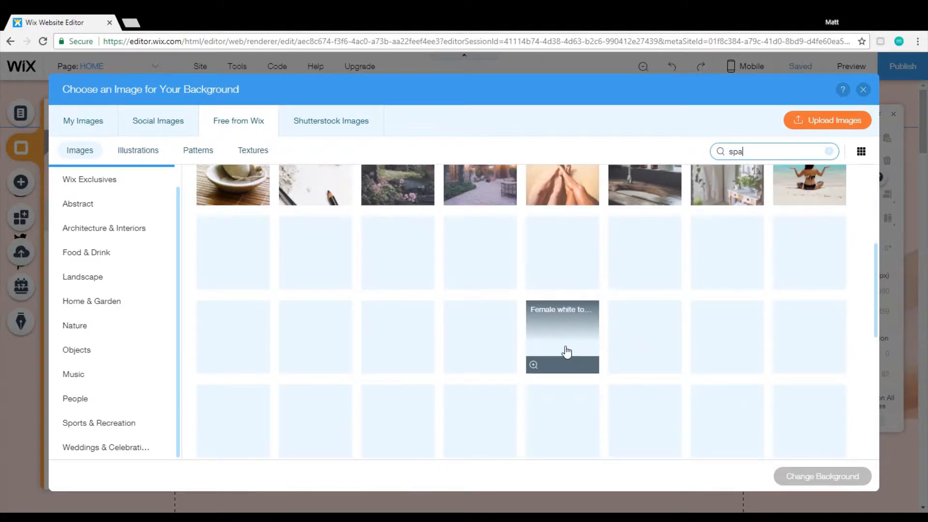
pyautogui.scroll(2, 675, 376)
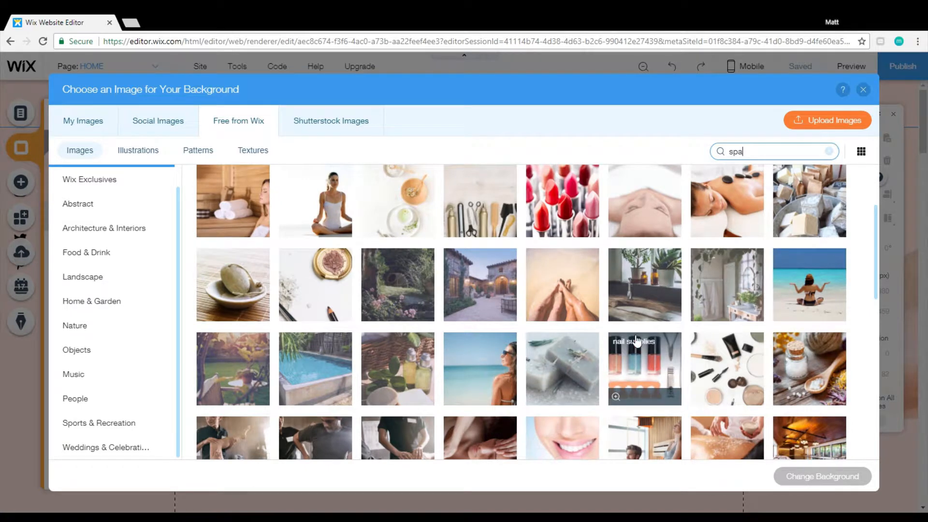
pyautogui.scroll(1, 637, 341)
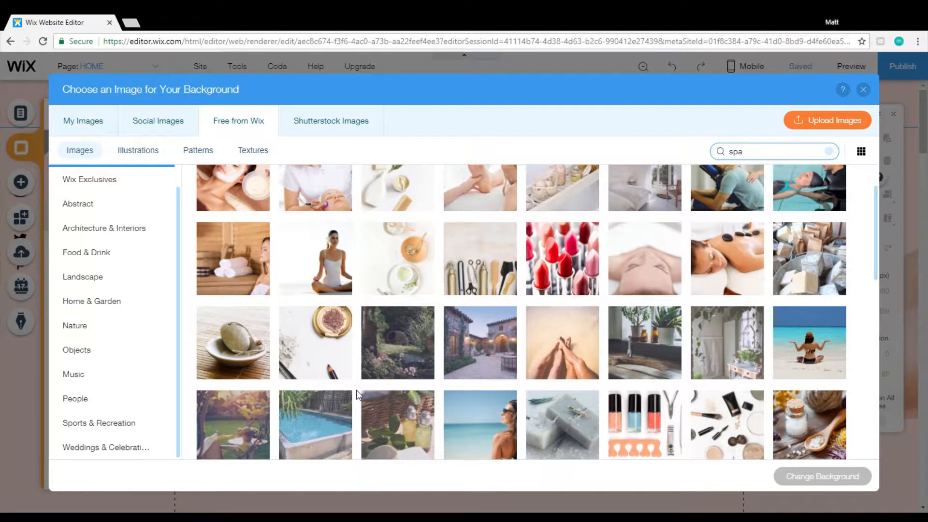
# Apply the picture of soap blocks as the home page background, close the background settings, and check the sections further down.
pyautogui.click(814, 252)
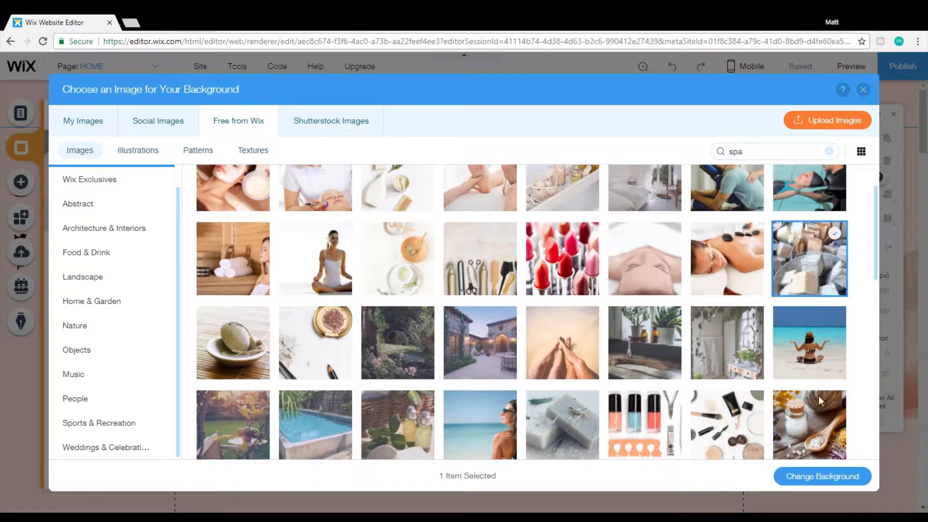
pyautogui.click(839, 481)
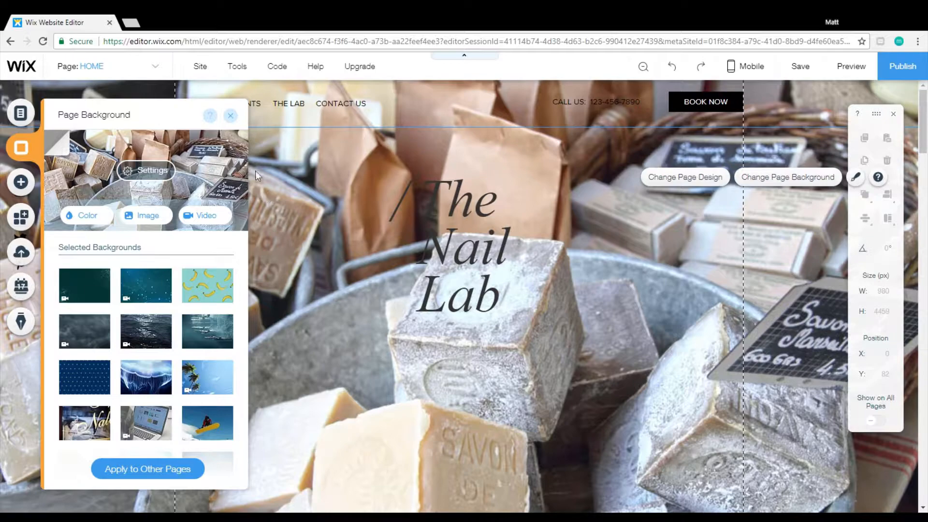
pyautogui.click(231, 116)
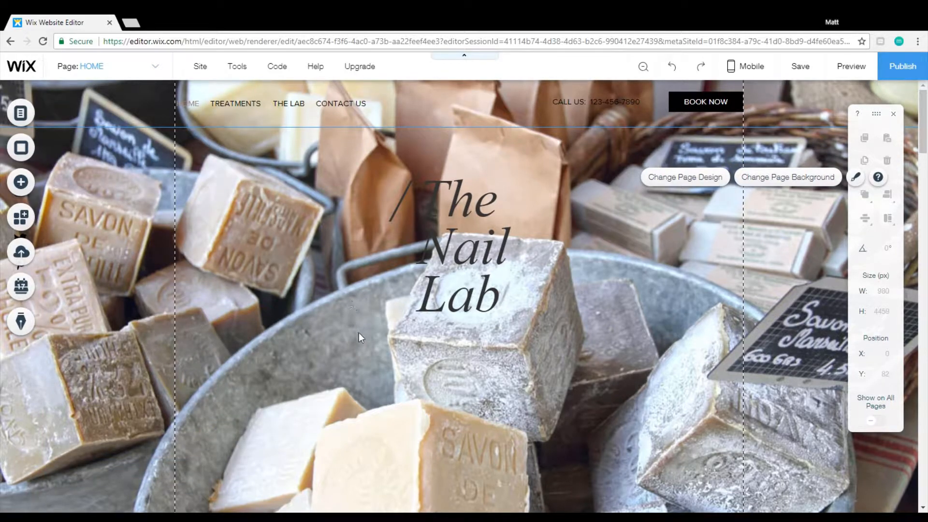
pyautogui.scroll(-10, 359, 333)
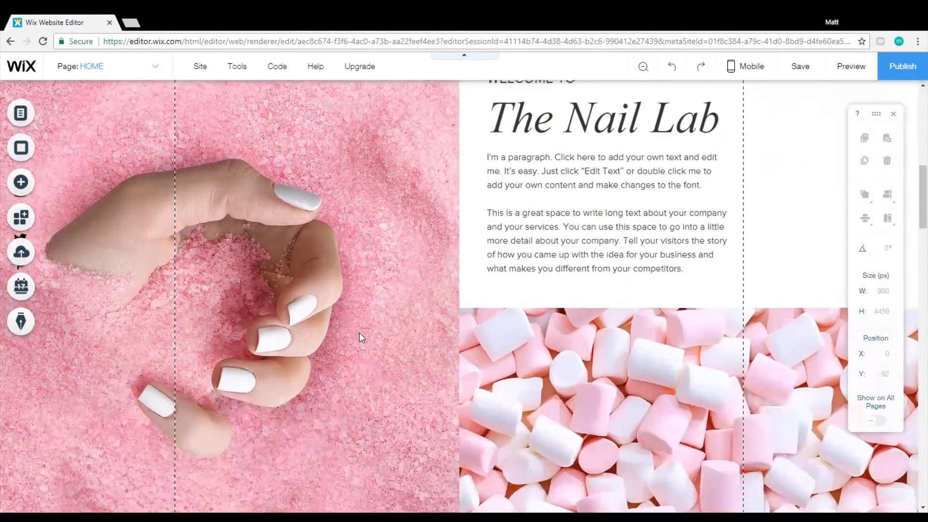
pyautogui.scroll(-14, 359, 333)
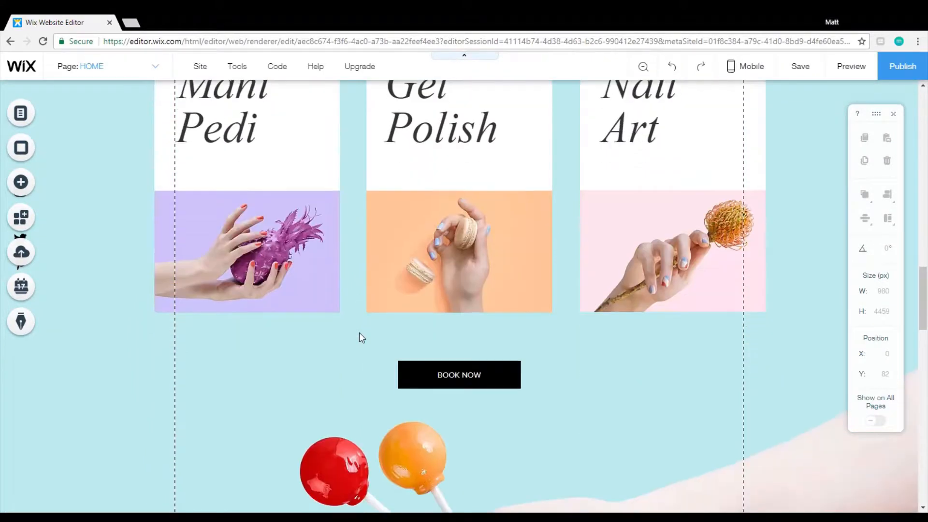
# Examine the remaining home page sections down to the footer, selecting the lollipop strip on the way, and return to the page header.
pyautogui.scroll(-1, 359, 332)
pyautogui.click(353, 282)
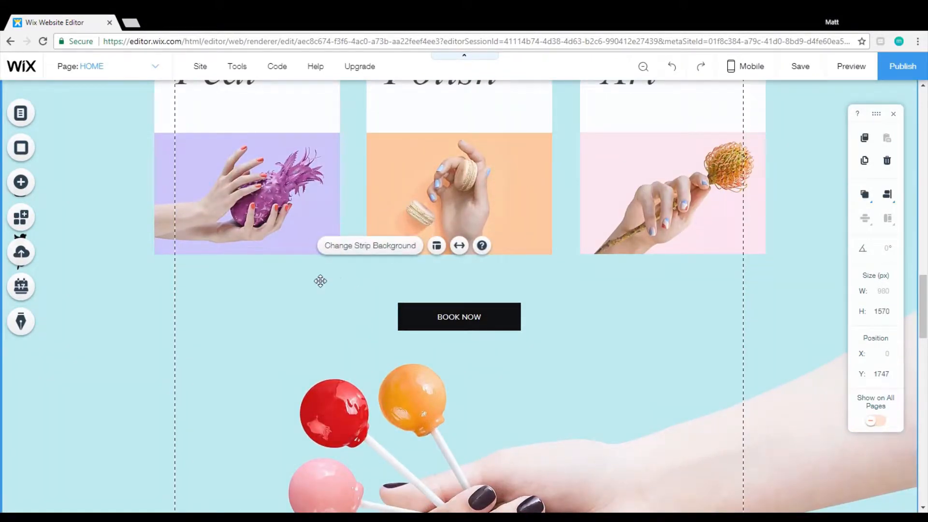
pyautogui.scroll(-8, 224, 339)
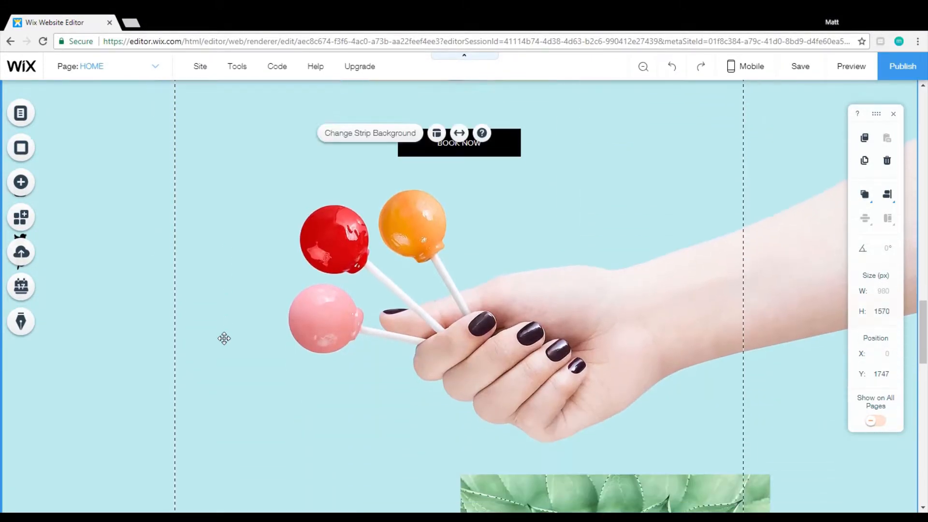
pyautogui.scroll(-1, 217, 337)
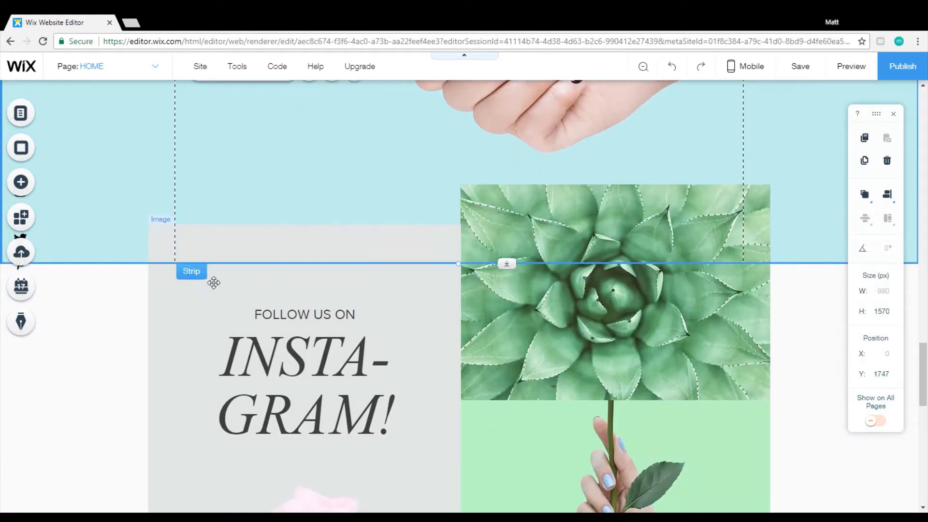
pyautogui.scroll(-12, 235, 358)
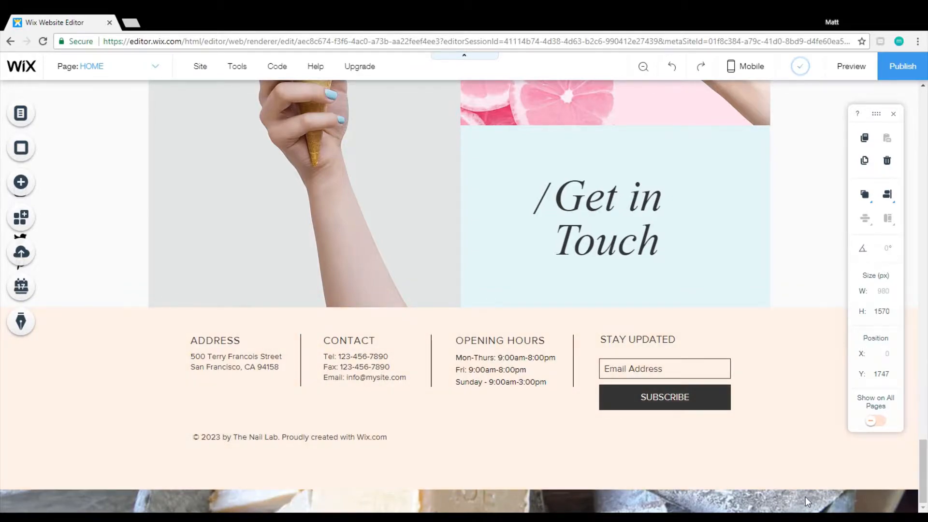
pyautogui.scroll(15, 609, 237)
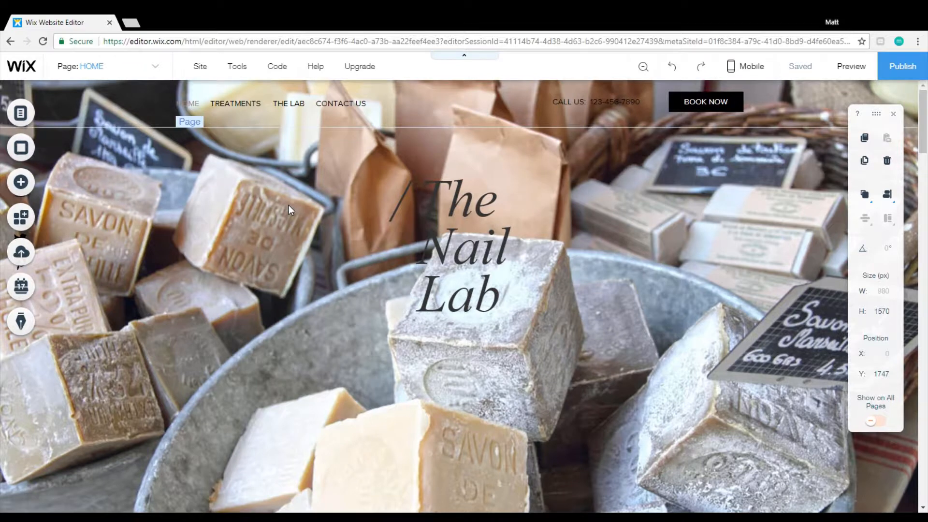
# Select the home page behind the title area and open its page background settings.
pyautogui.rightClick(633, 162)
pyautogui.click(622, 161)
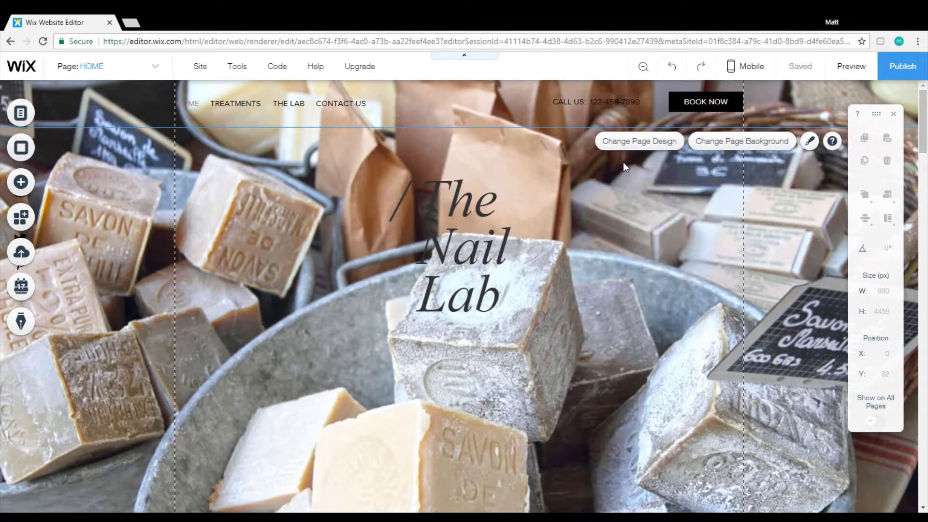
pyautogui.click(347, 148)
pyautogui.rightClick(347, 163)
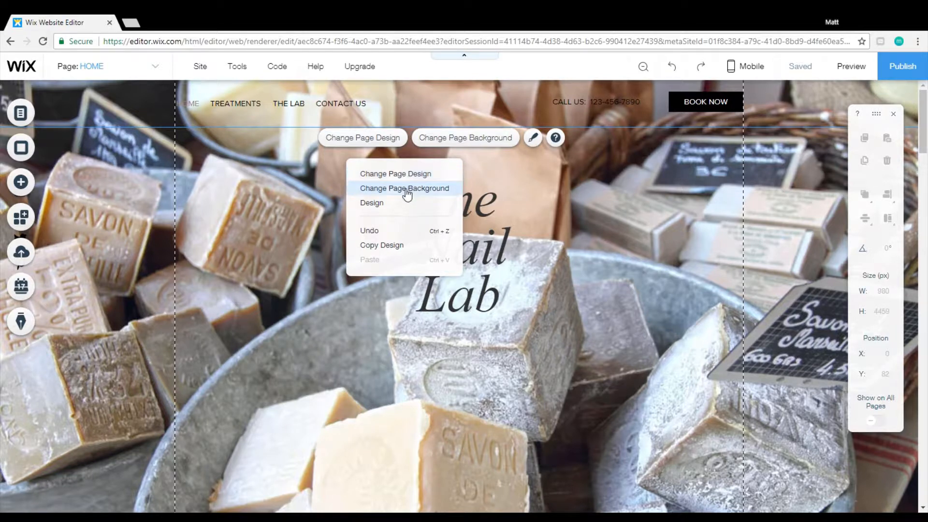
pyautogui.click(274, 210)
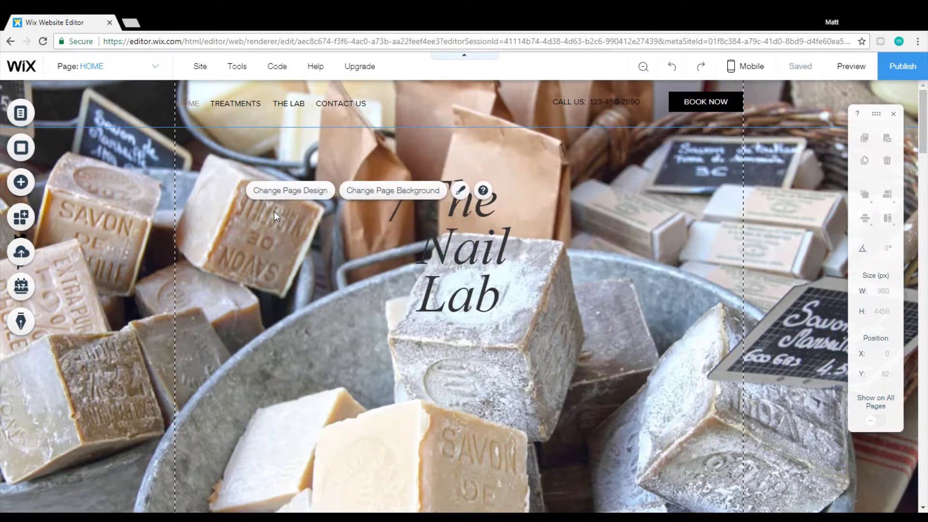
pyautogui.click(377, 192)
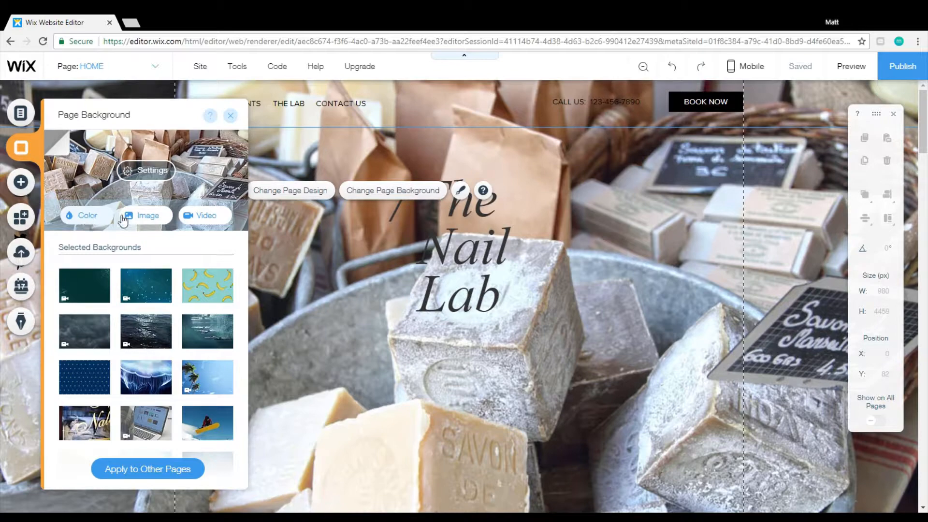
# Search the Free from Wix background videos for "spa" and preview Tropical Spa, Spa Hotel and Tropical Island Hotel.
pyautogui.click(194, 217)
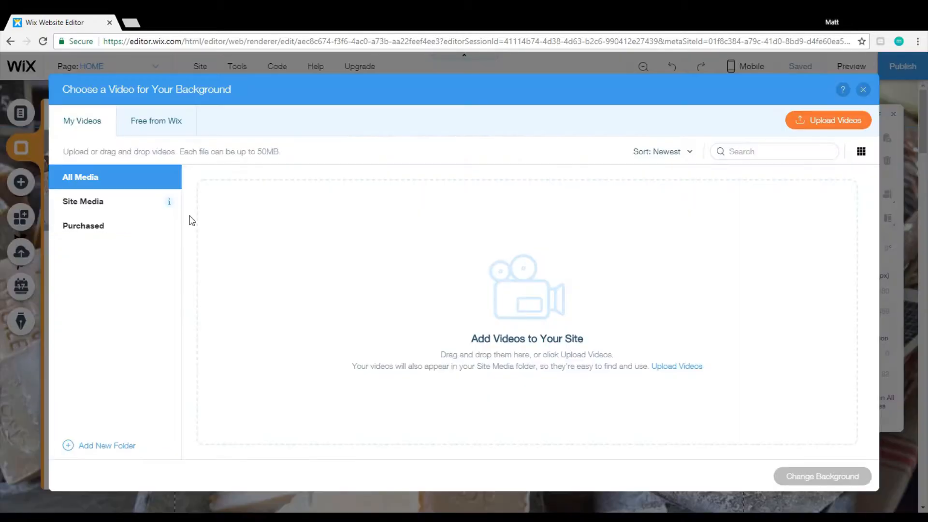
pyautogui.click(154, 127)
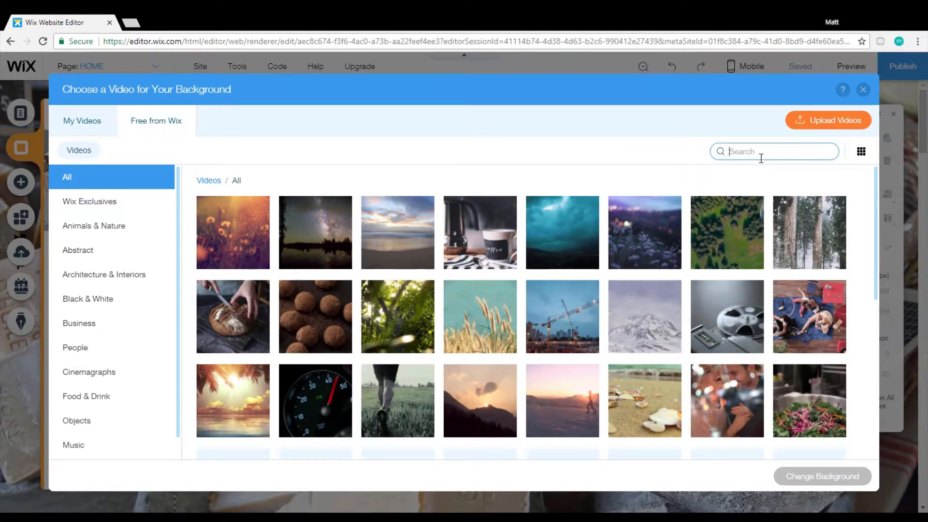
pyautogui.press('Return')
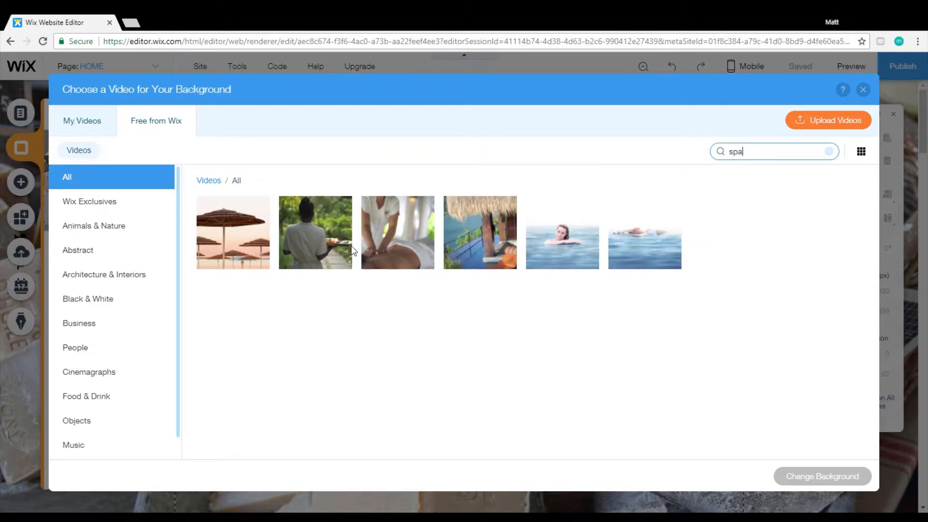
pyautogui.click(318, 236)
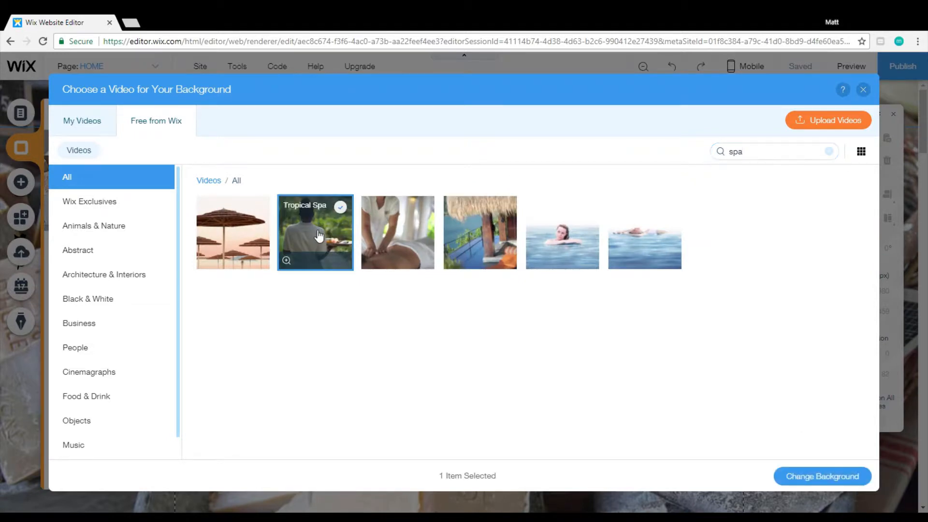
pyautogui.moveTo(286, 262)
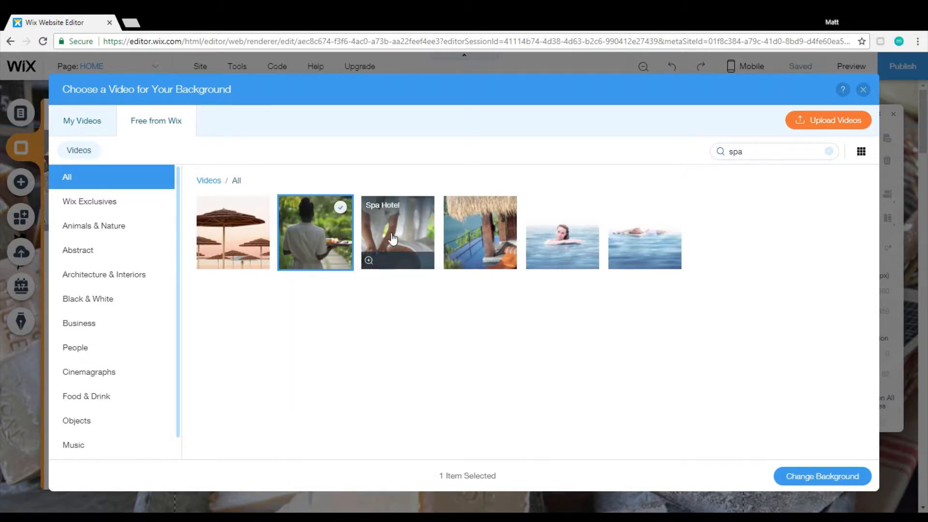
pyautogui.moveTo(371, 262)
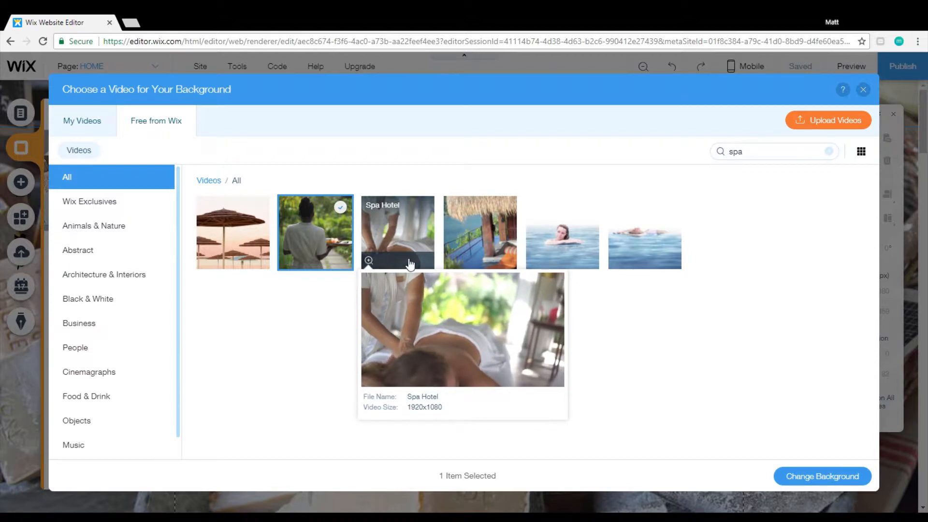
pyautogui.moveTo(452, 263)
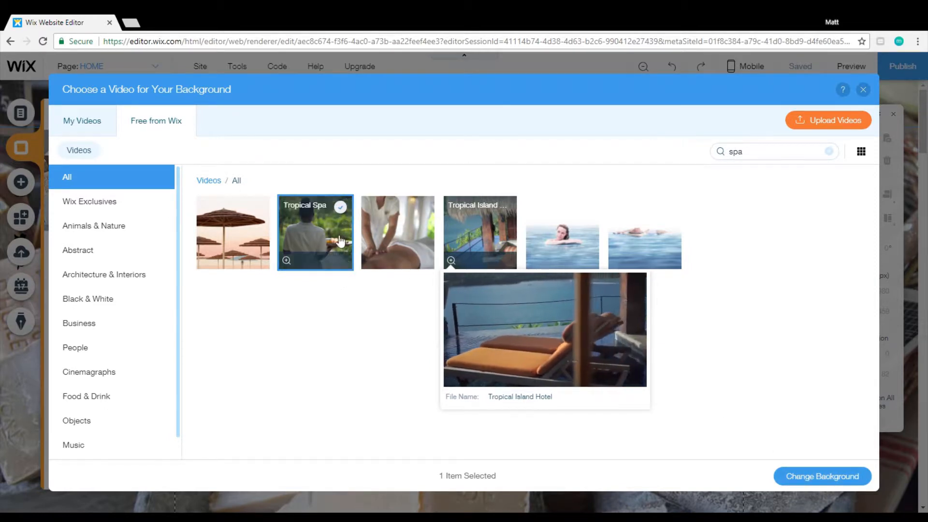
# Apply the Tropical Spa video as the home page background.
pyautogui.click(379, 224)
pyautogui.click(346, 232)
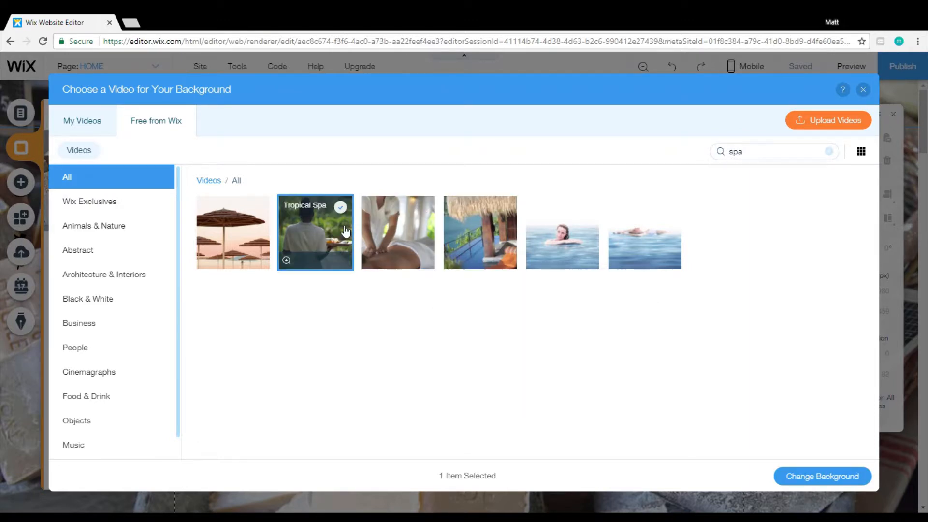
pyautogui.click(827, 476)
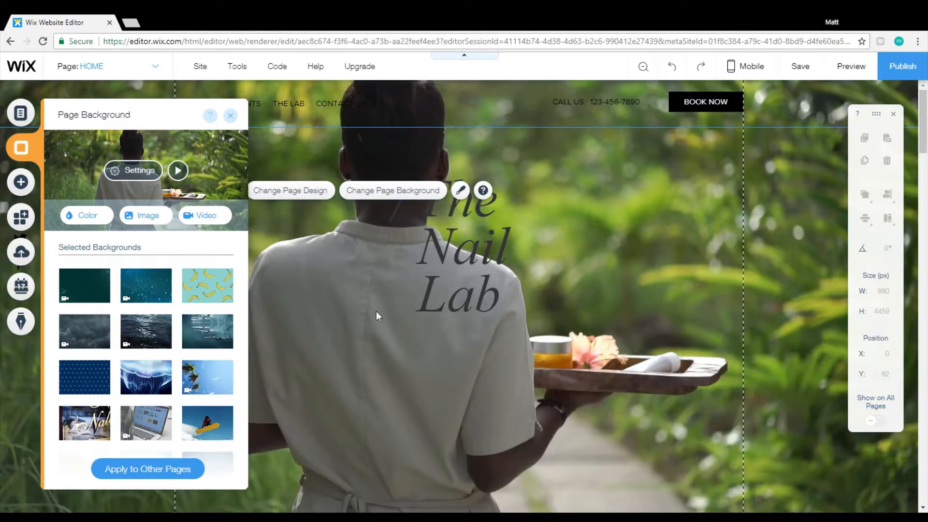
# Preview the site with its video background, look through the page from header to footer, and return to the editor.
pyautogui.click(853, 71)
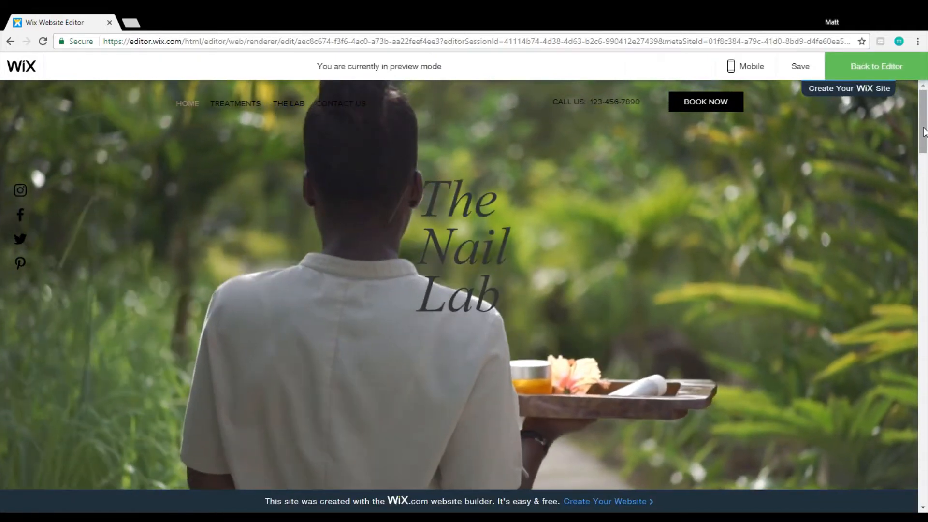
pyautogui.moveTo(924, 132); pyautogui.dragTo(924, 499)
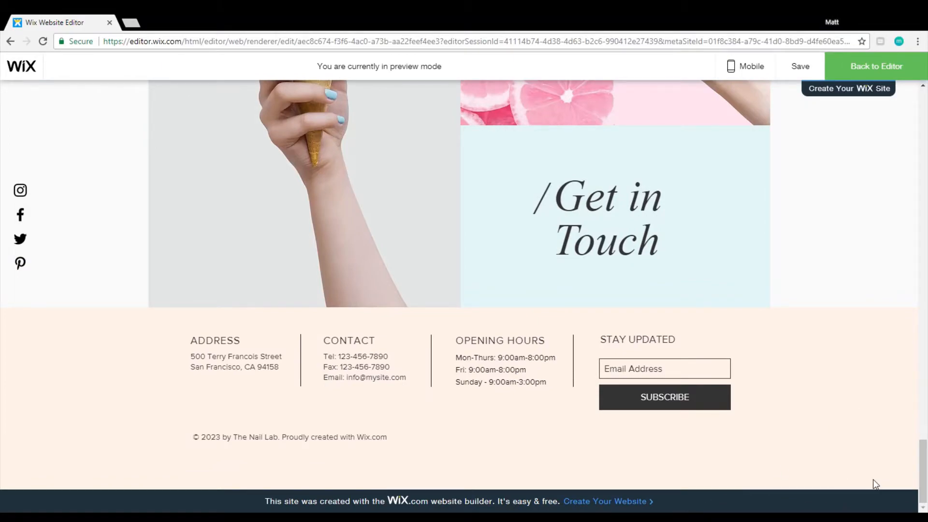
pyautogui.moveTo(920, 465); pyautogui.dragTo(923, 112)
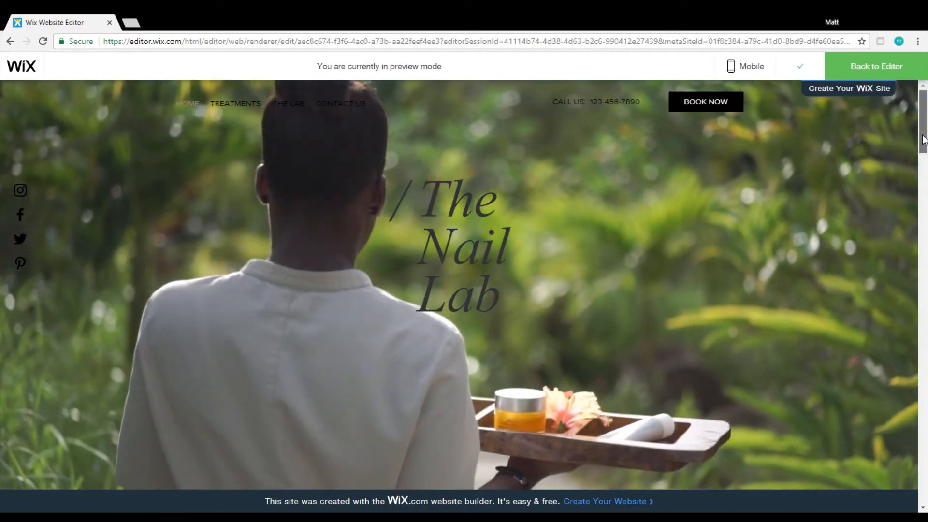
pyautogui.moveTo(924, 140); pyautogui.dragTo(923, 195)
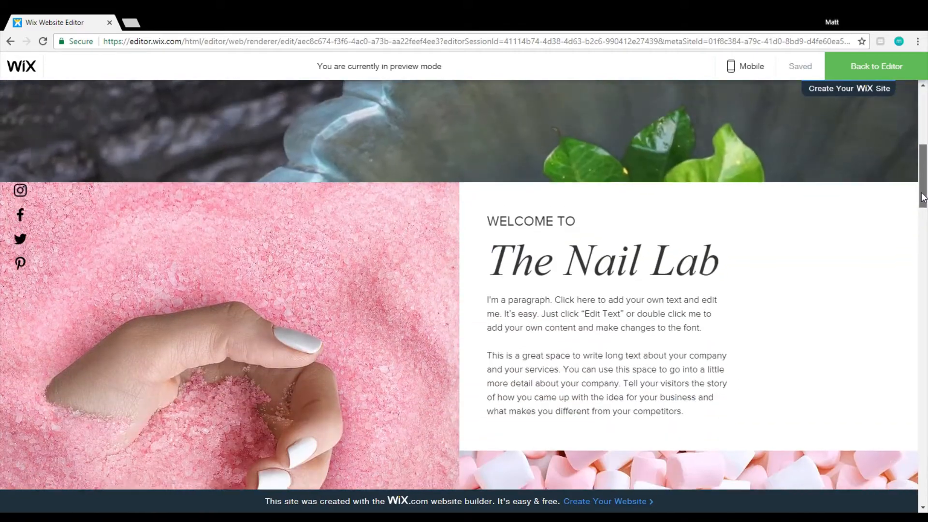
pyautogui.scroll(-5, 425, 286)
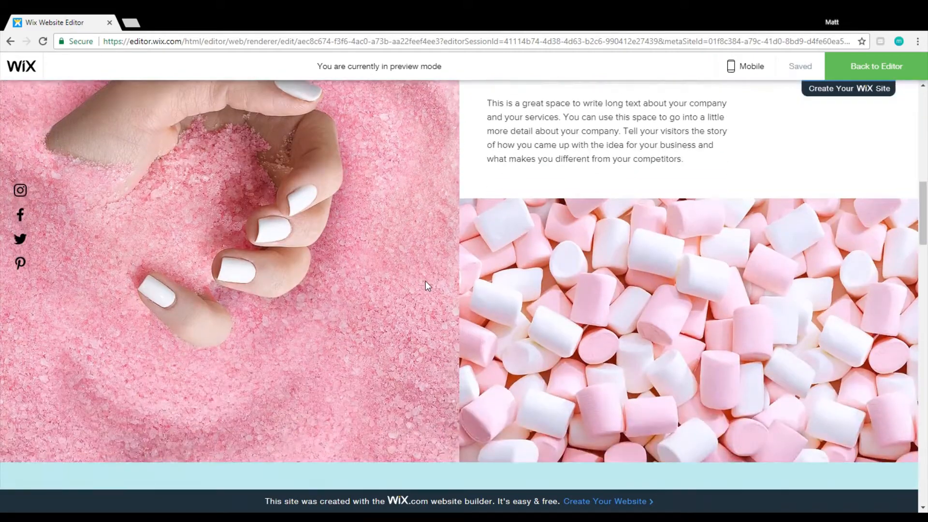
pyautogui.scroll(-12, 427, 286)
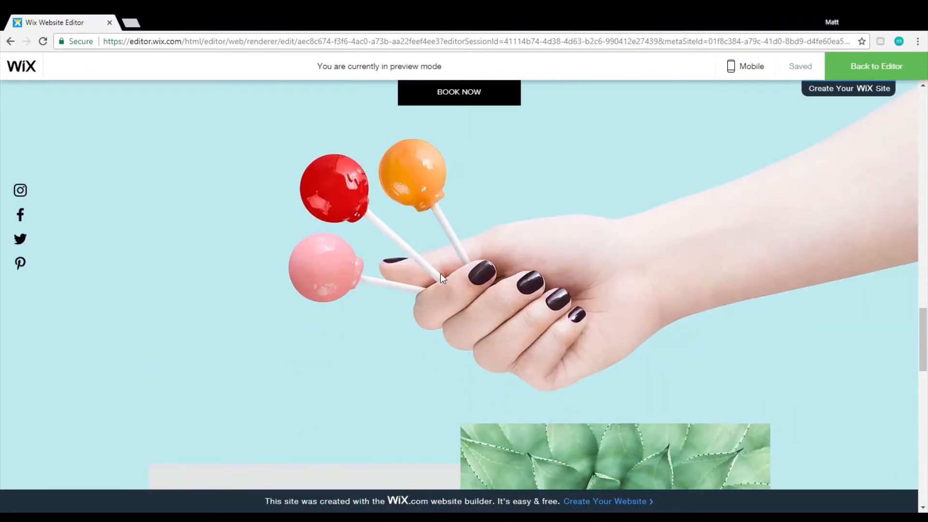
pyautogui.scroll(15, 441, 275)
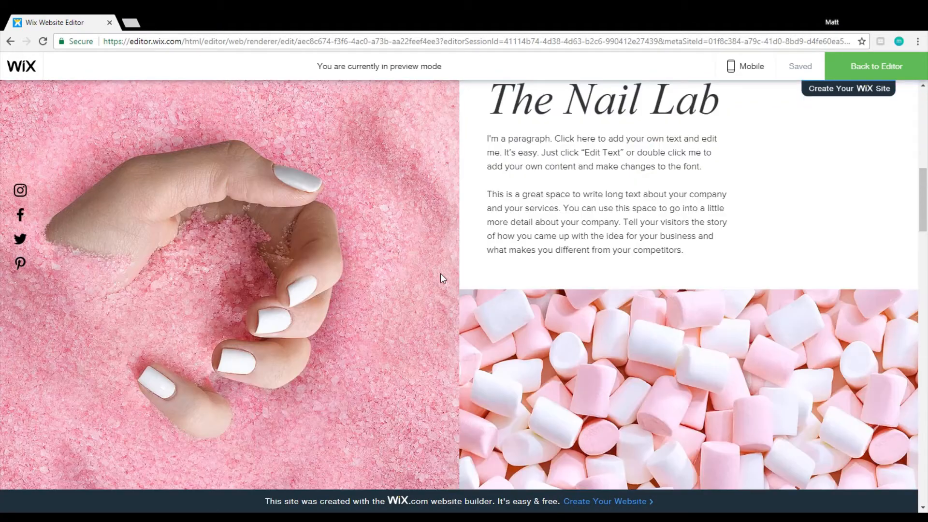
pyautogui.scroll(7, 440, 273)
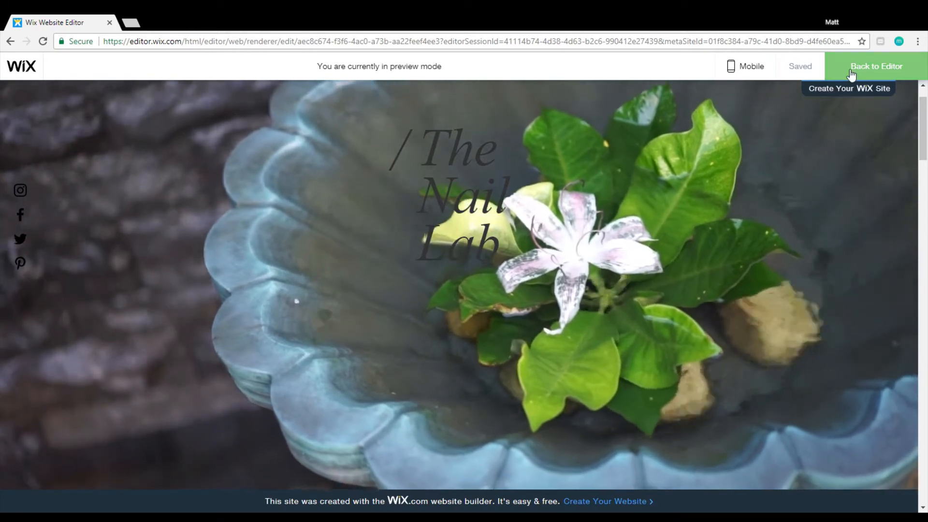
pyautogui.click(851, 75)
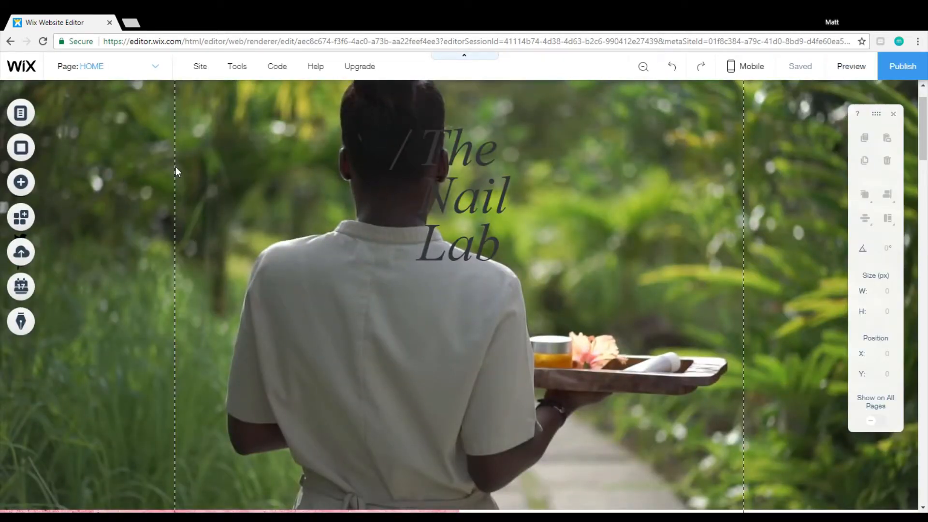
# Reopen the page background settings and replace the video with the solid peach site color #F2C9AA.
pyautogui.rightClick(303, 166)
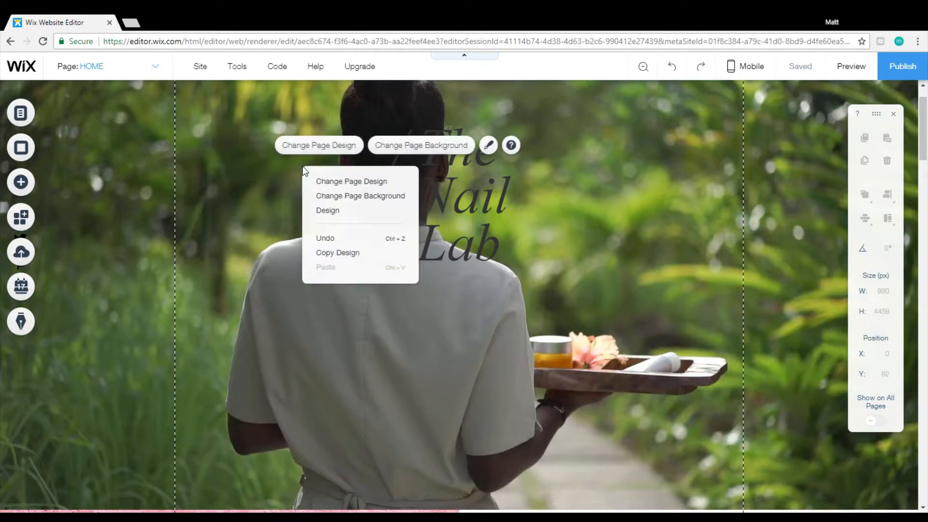
pyautogui.click(402, 148)
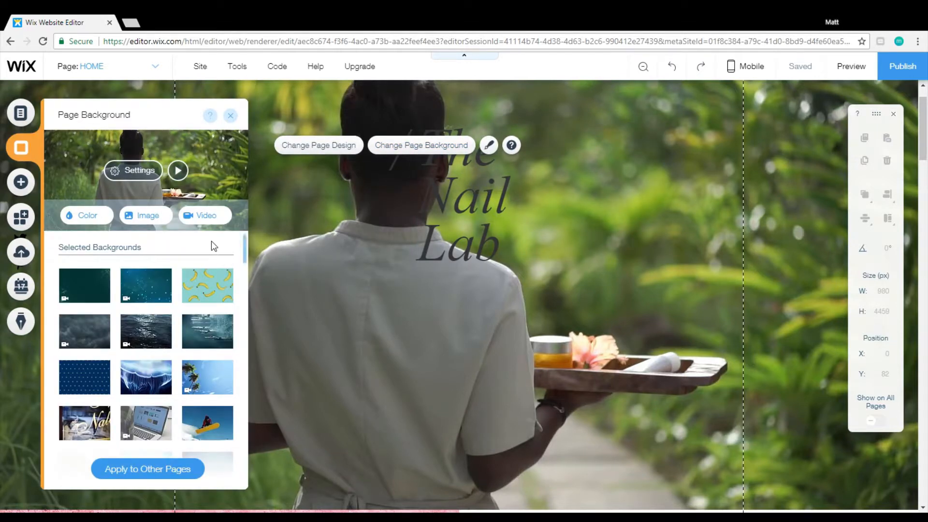
pyautogui.click(87, 220)
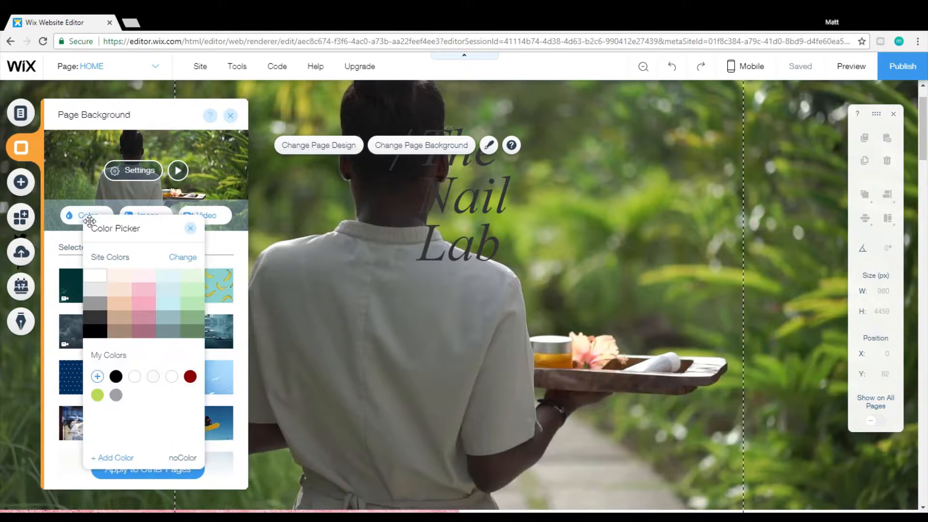
pyautogui.click(129, 310)
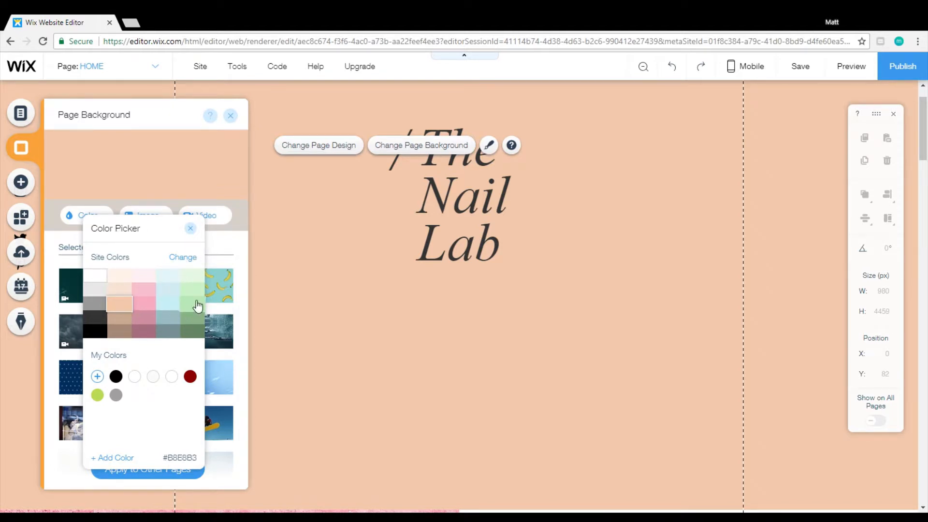
# Look at the HEX and RGB options for adding a custom color, and leave without adding one.
pyautogui.click(117, 459)
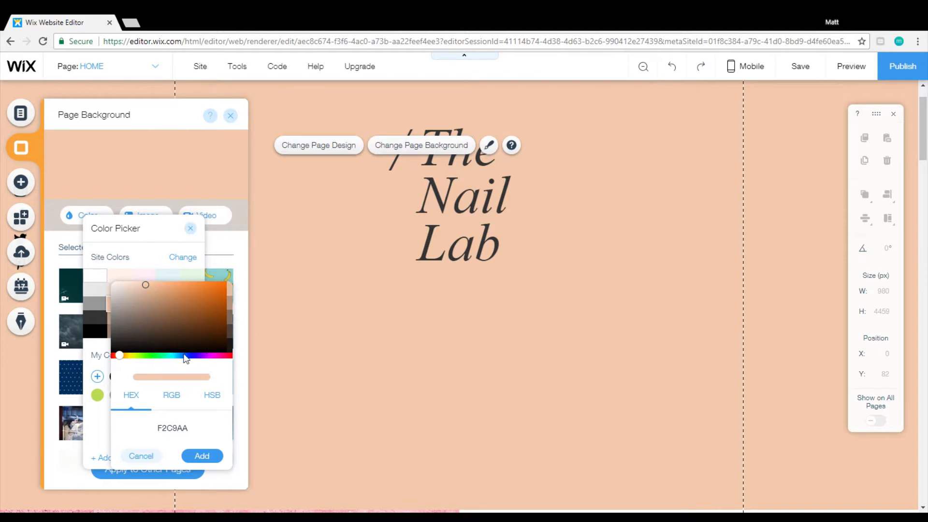
pyautogui.click(172, 396)
pyautogui.click(140, 404)
pyautogui.click(150, 460)
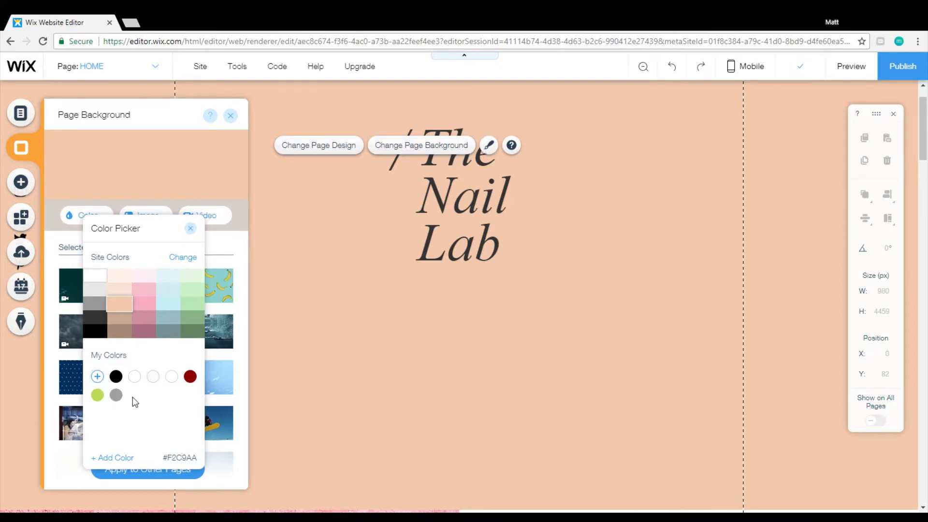
# Try the dark red #8B0000 from My Colors as the page background, and switch back to peach #F2C9AA.
pyautogui.click(196, 378)
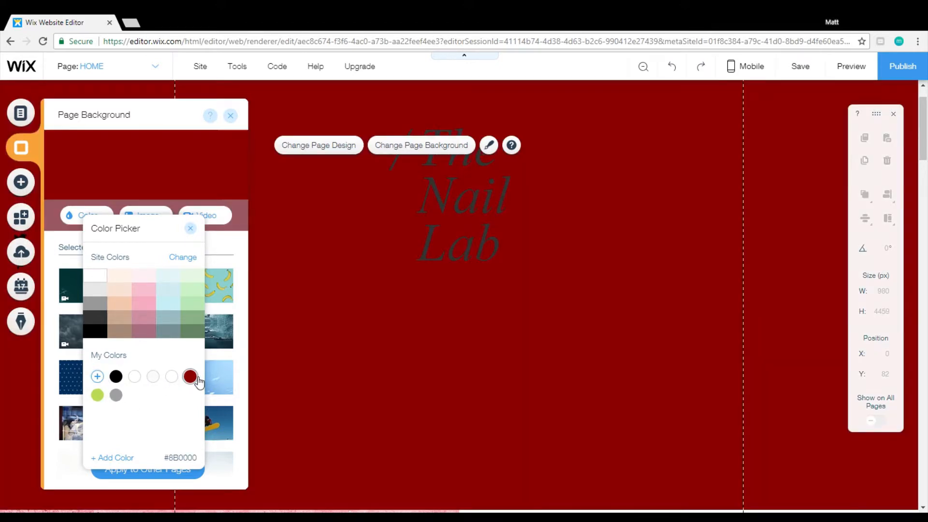
pyautogui.click(127, 306)
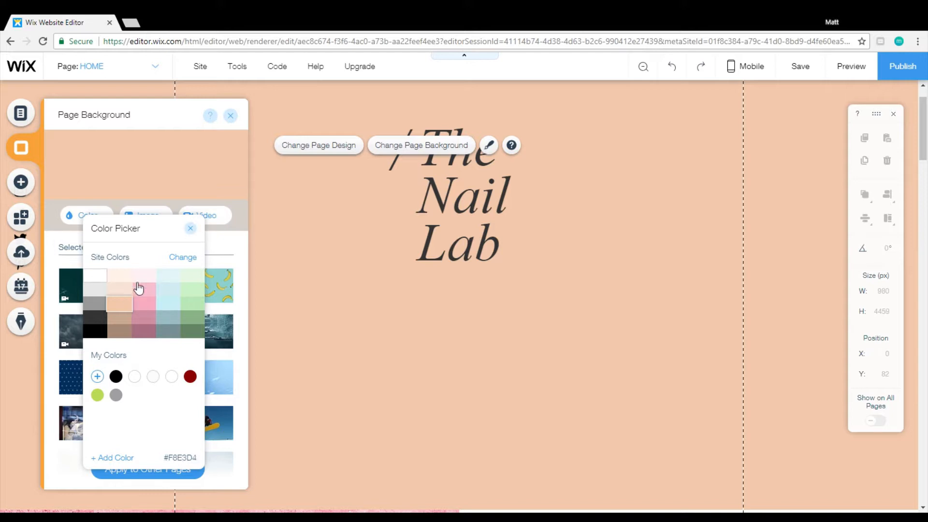
# Look at the color palettes for changing the site colors, keep the current palette, and close the page background settings.
pyautogui.click(188, 259)
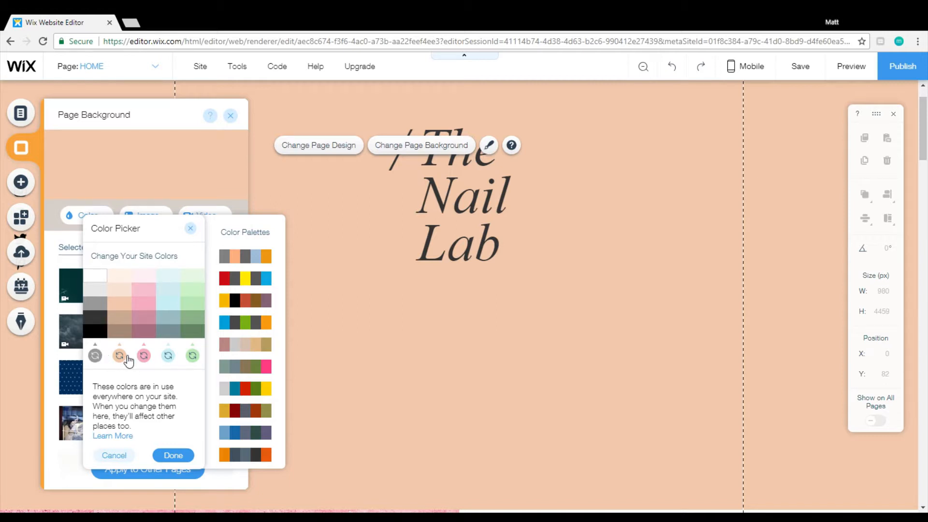
pyautogui.click(263, 324)
pyautogui.click(173, 455)
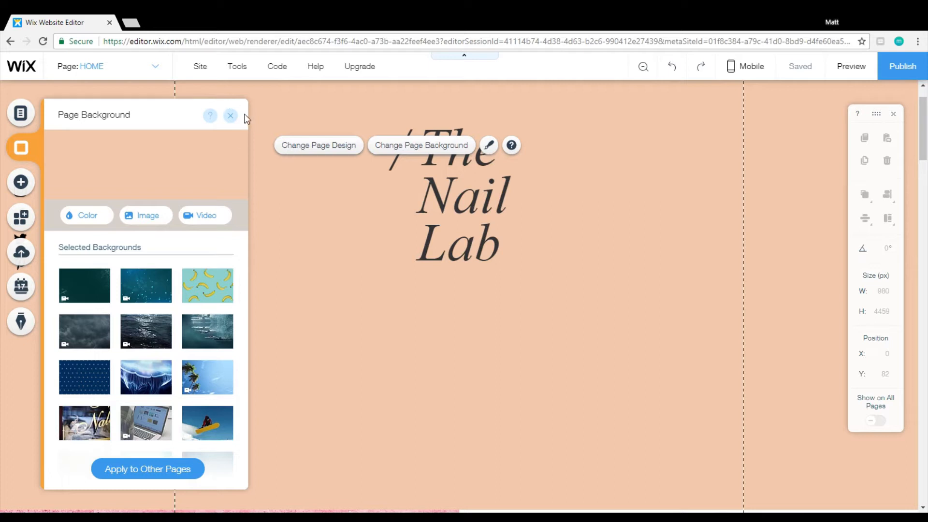
pyautogui.click(231, 115)
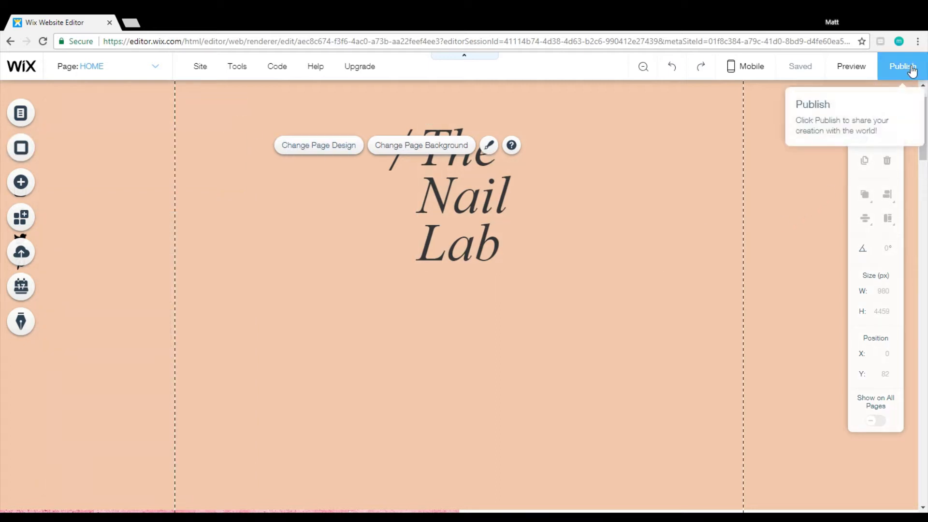
# Preview the site with its solid peach background, look through the page sections, and return to the editor.
pyautogui.click(853, 68)
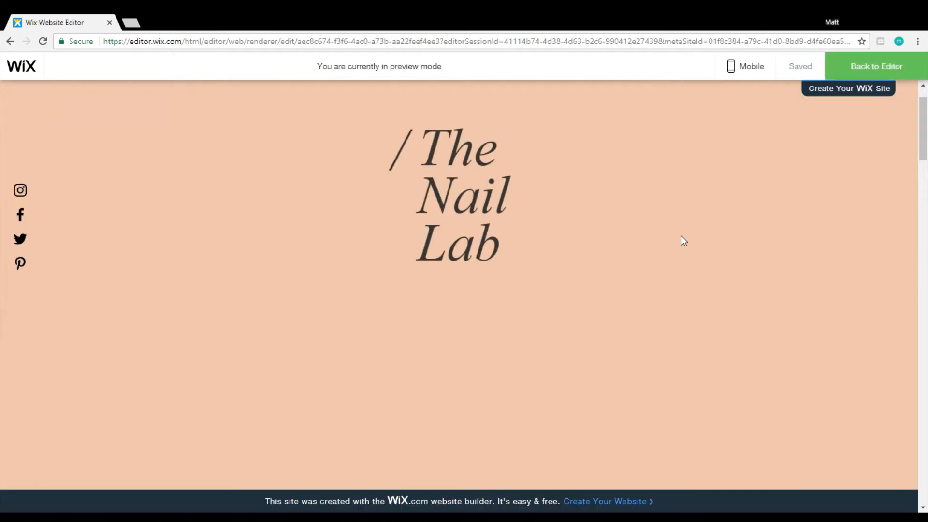
pyautogui.scroll(1, 924, 128)
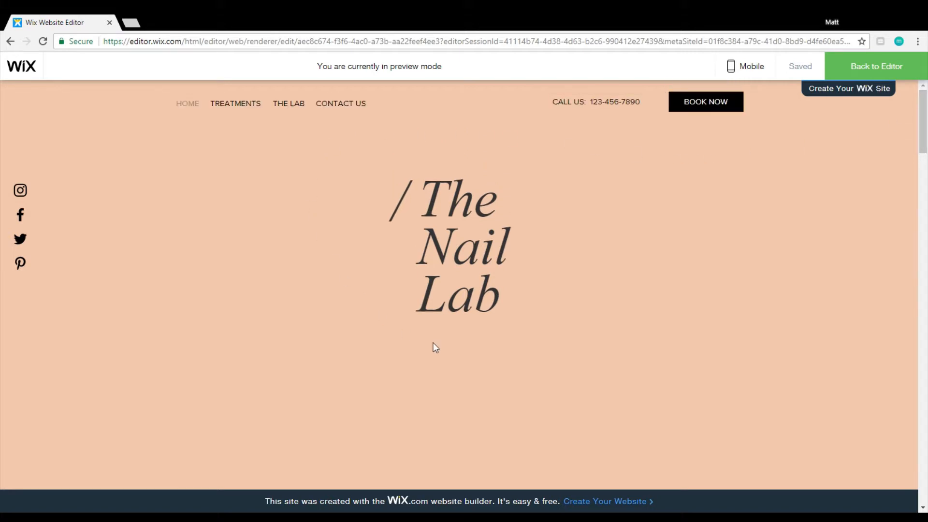
pyautogui.scroll(-3, 648, 368)
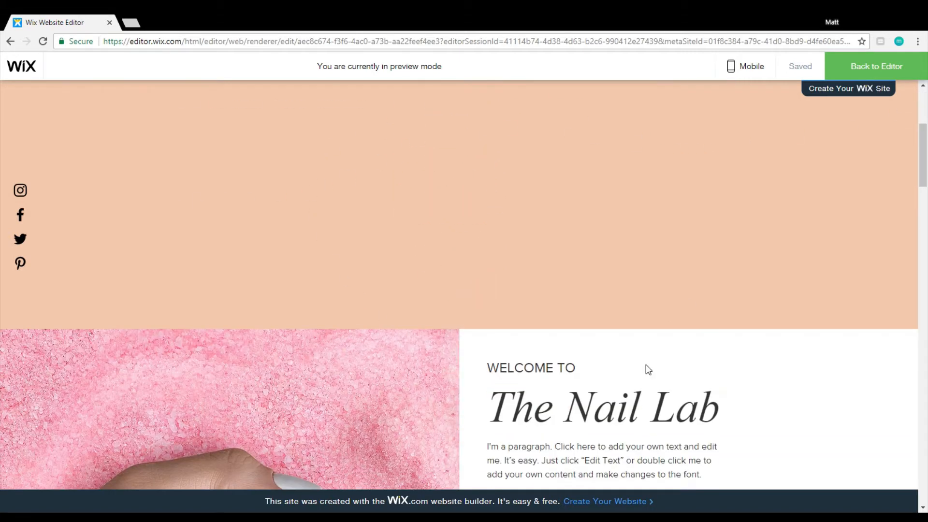
pyautogui.scroll(-8, 551, 284)
pyautogui.scroll(-12, 546, 285)
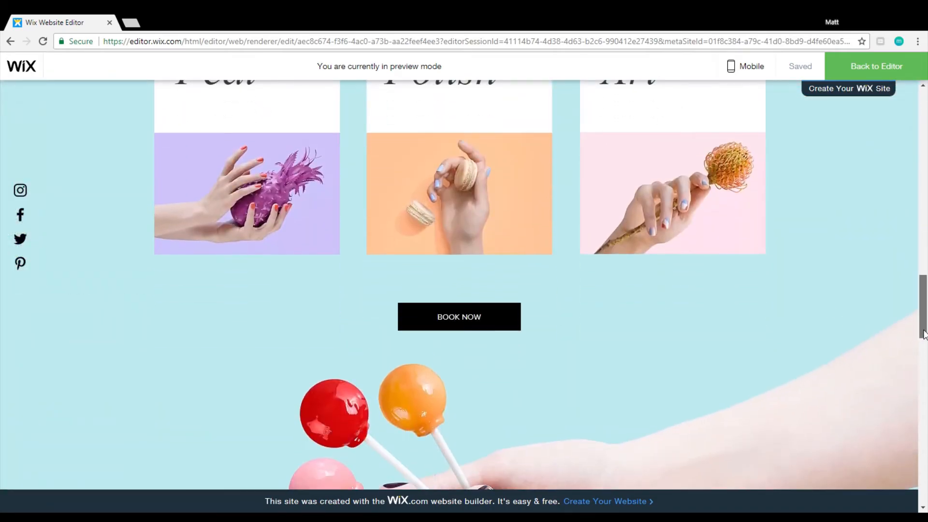
pyautogui.moveTo(923, 310); pyautogui.dragTo(923, 127)
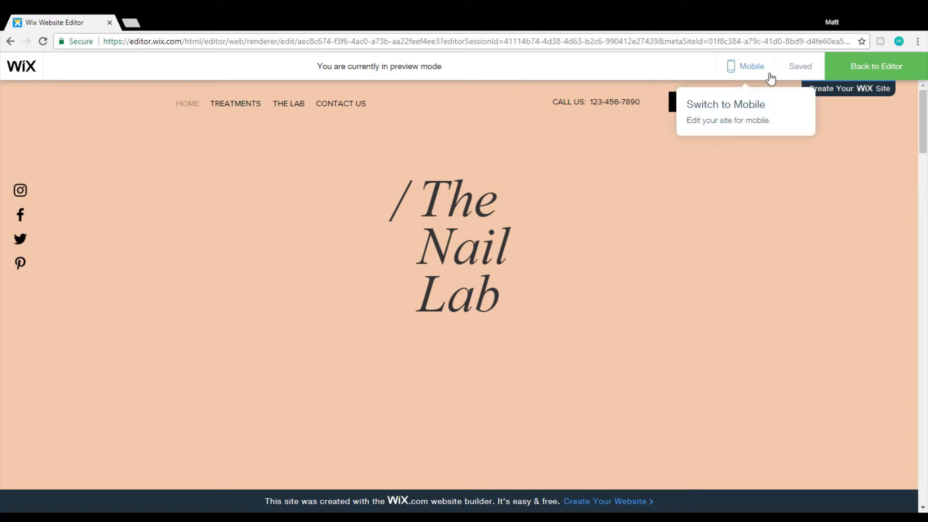
pyautogui.click(856, 72)
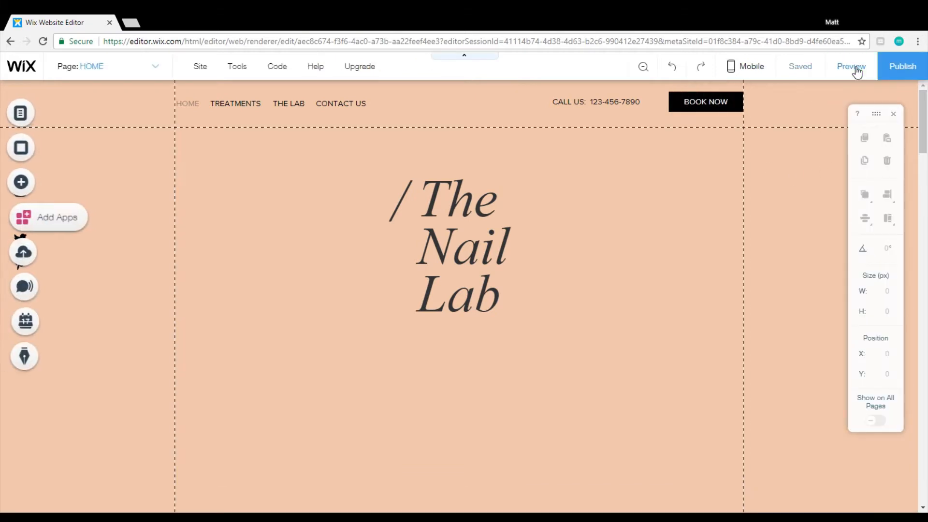
# Reopen the page background settings and search the free Wix background images for "nail".
pyautogui.click(261, 185)
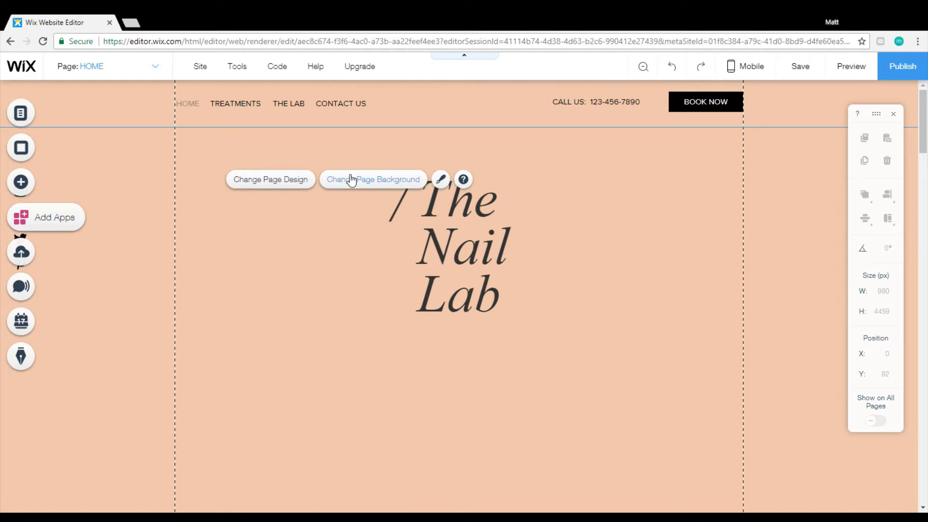
pyautogui.click(363, 186)
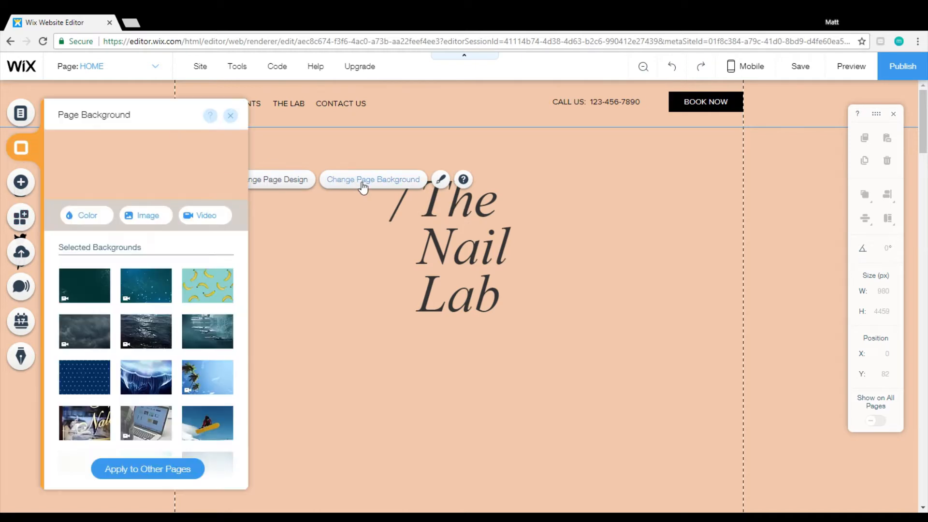
pyautogui.click(151, 222)
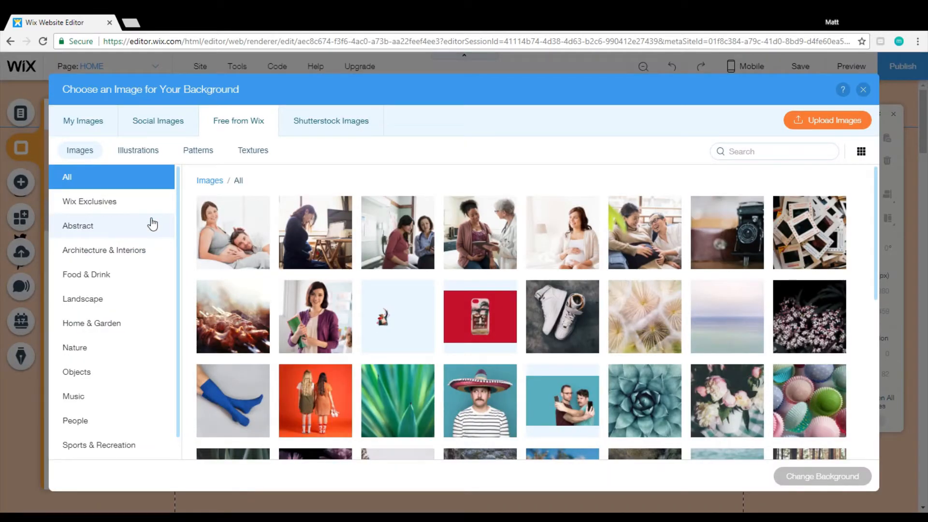
pyautogui.click(771, 158)
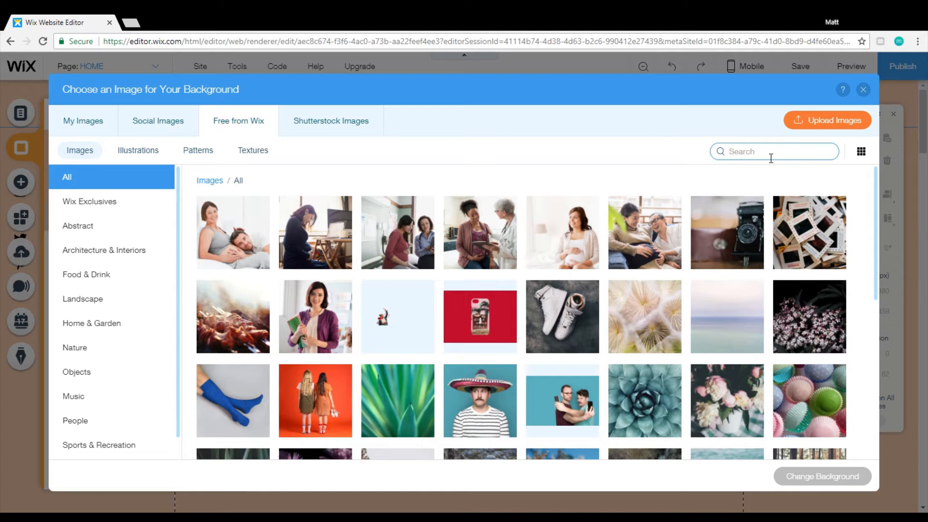
pyautogui.click(771, 158)
pyautogui.write('nai')
pyautogui.press('Return')
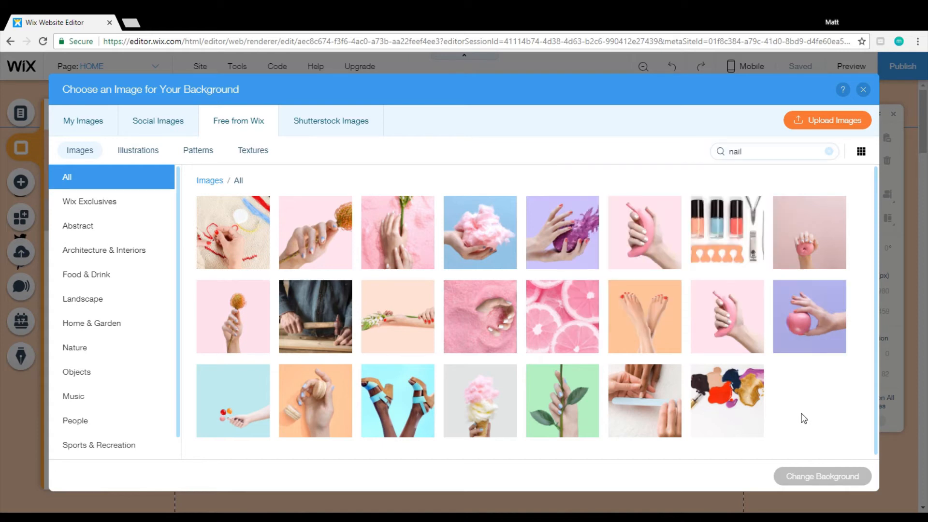
# Apply the "Flowers and Nails" image as the home page background and close the background settings.
pyautogui.click(426, 304)
pyautogui.click(822, 476)
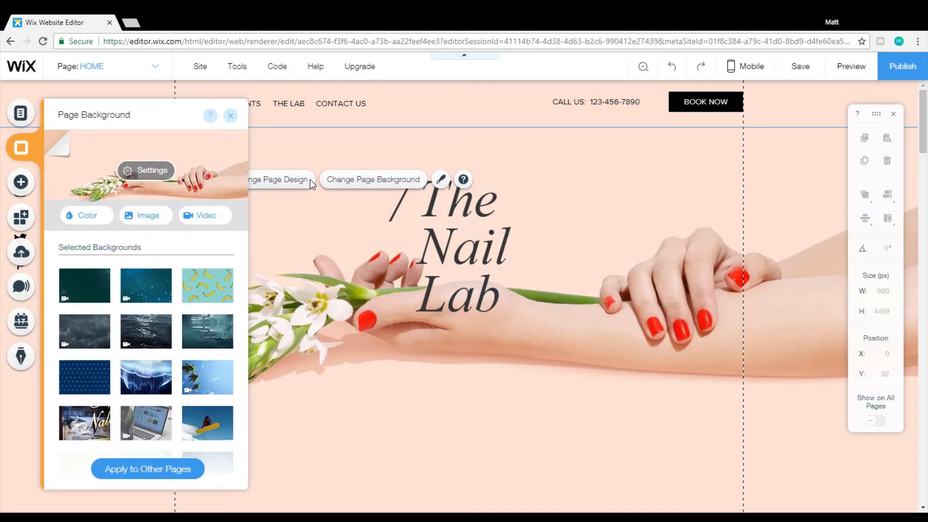
pyautogui.click(232, 116)
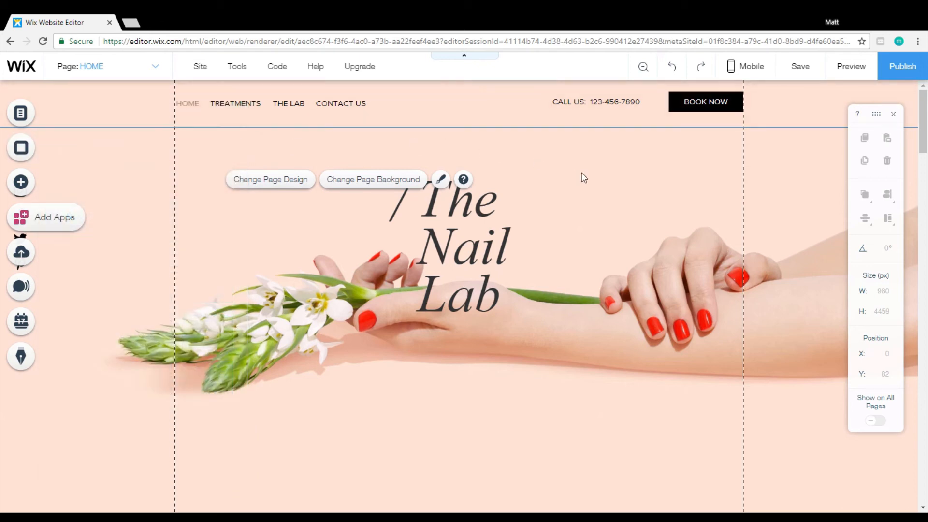